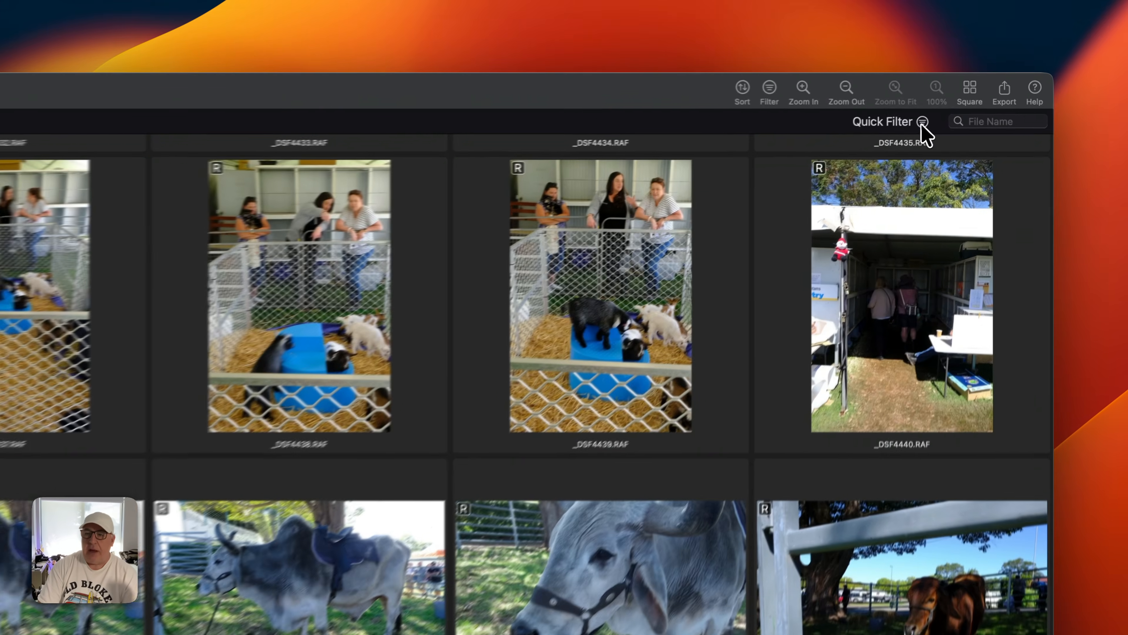
Step: View the star rating, flag and rejection options of the quick filter for the RAWs folder
{"action": "left_click", "coordinate": [969, 100]}
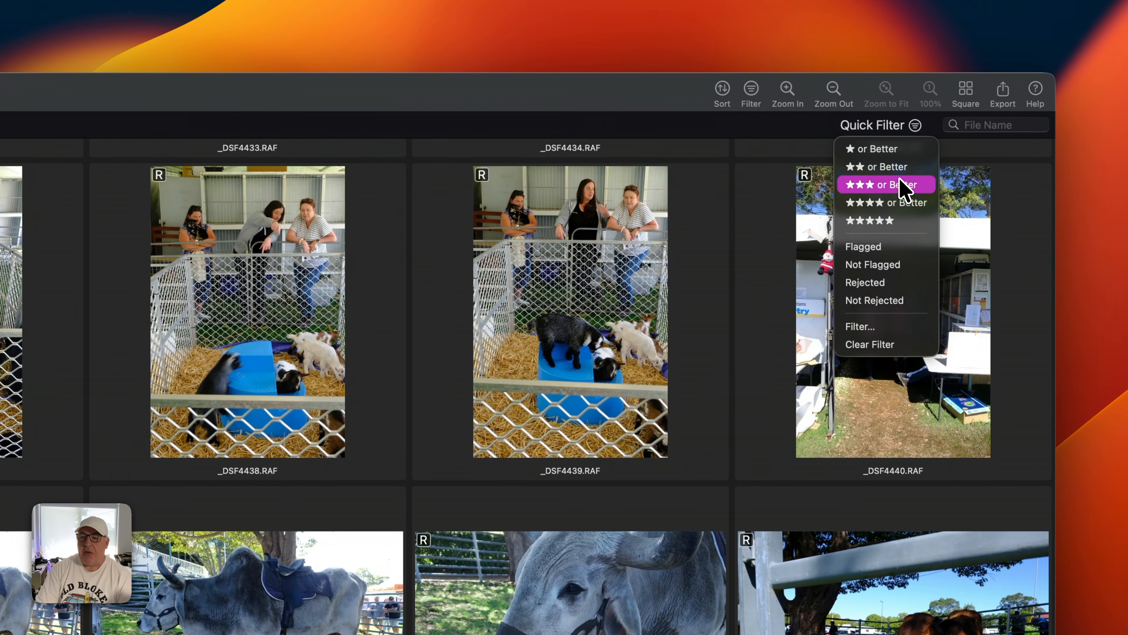
{"action": "left_click", "coordinate": [767, 131]}
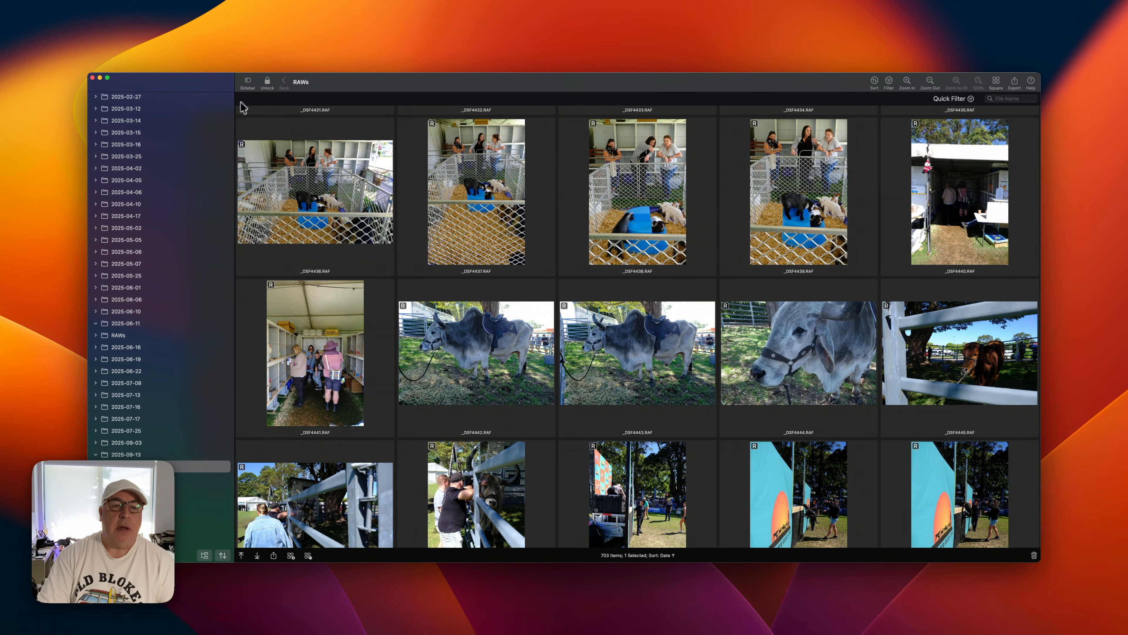
Step: Unlock the folder sidebar so it hides, reveal it again and lock it back in place
{"action": "left_click", "coordinate": [267, 83]}
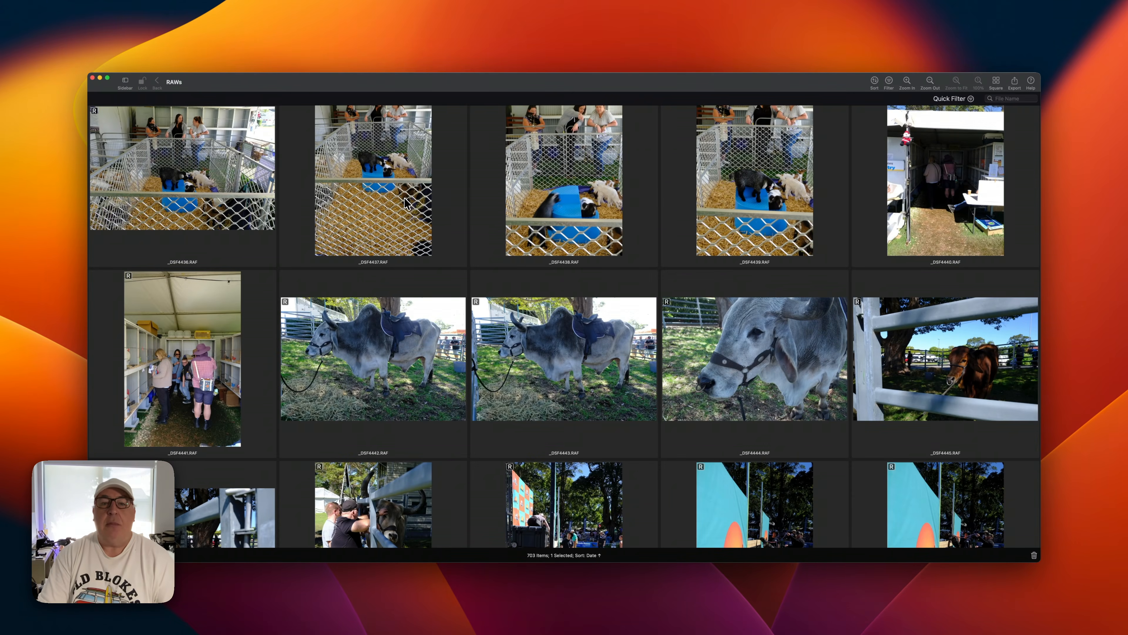
{"action": "left_click", "coordinate": [127, 84]}
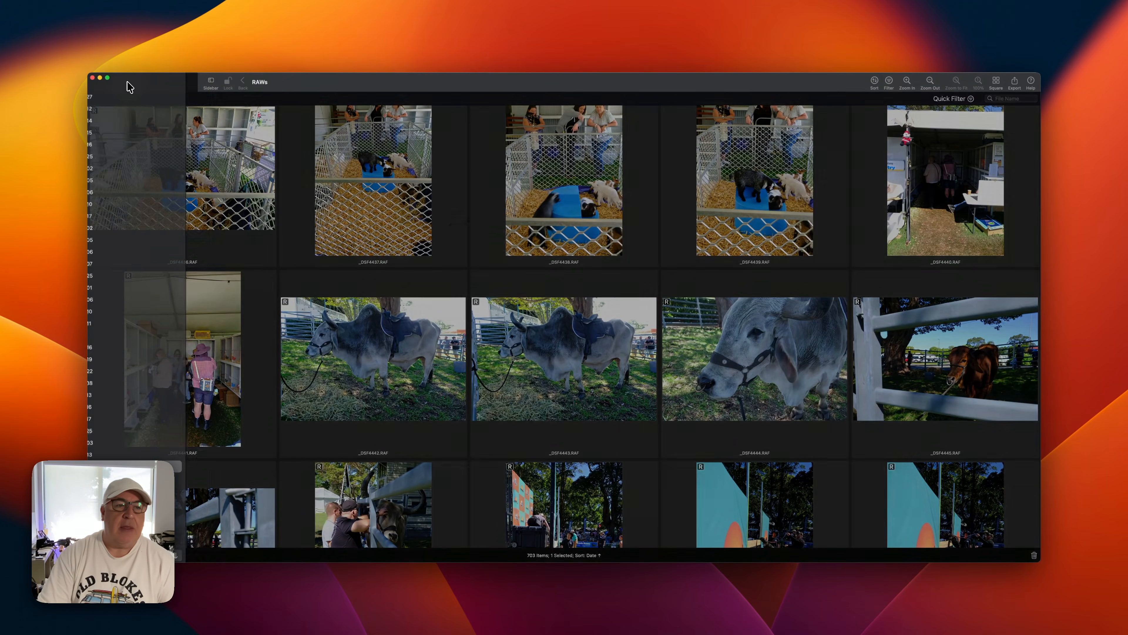
{"action": "left_click", "coordinate": [267, 83]}
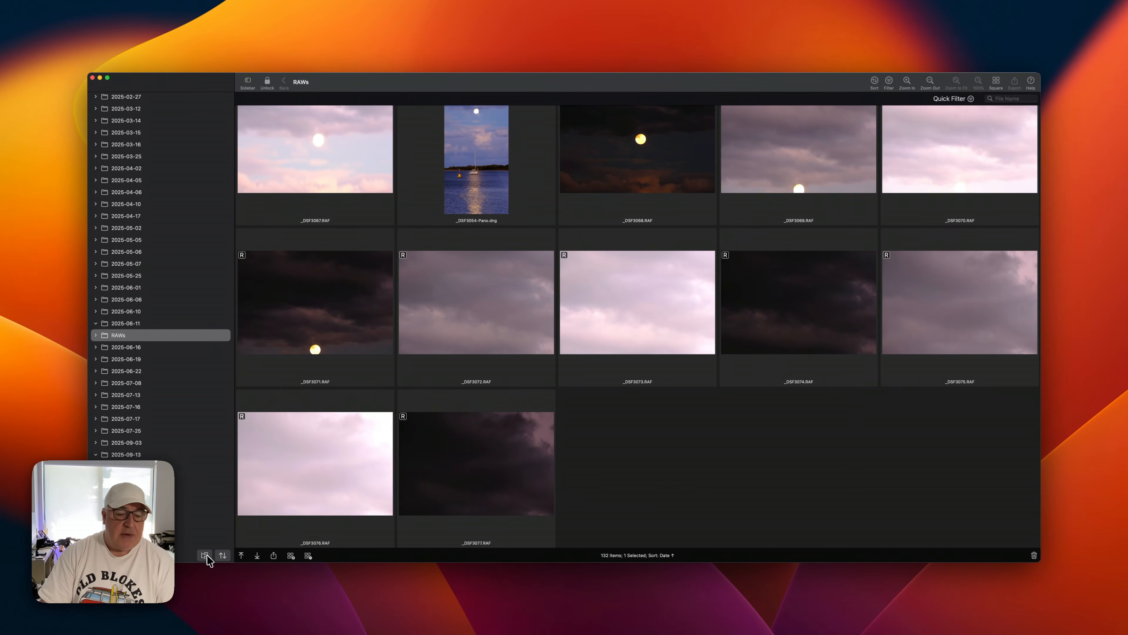
Step: Enable combined subfolder contents and display the photos of the 2025-06-11 folder
{"action": "left_click", "coordinate": [205, 556]}
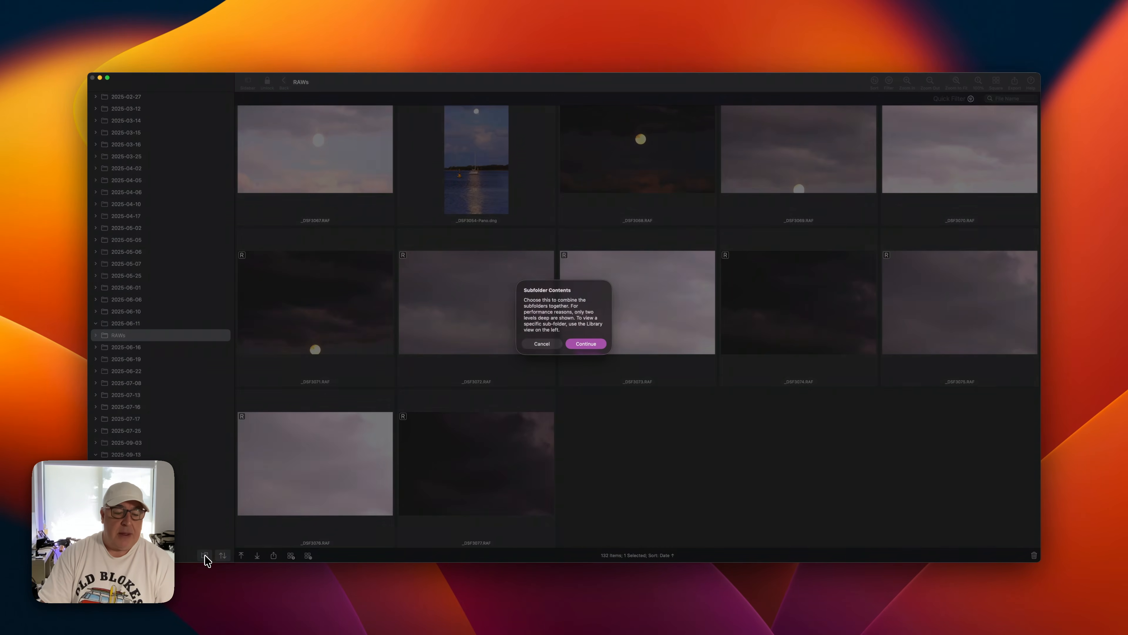
{"action": "left_click", "coordinate": [591, 348]}
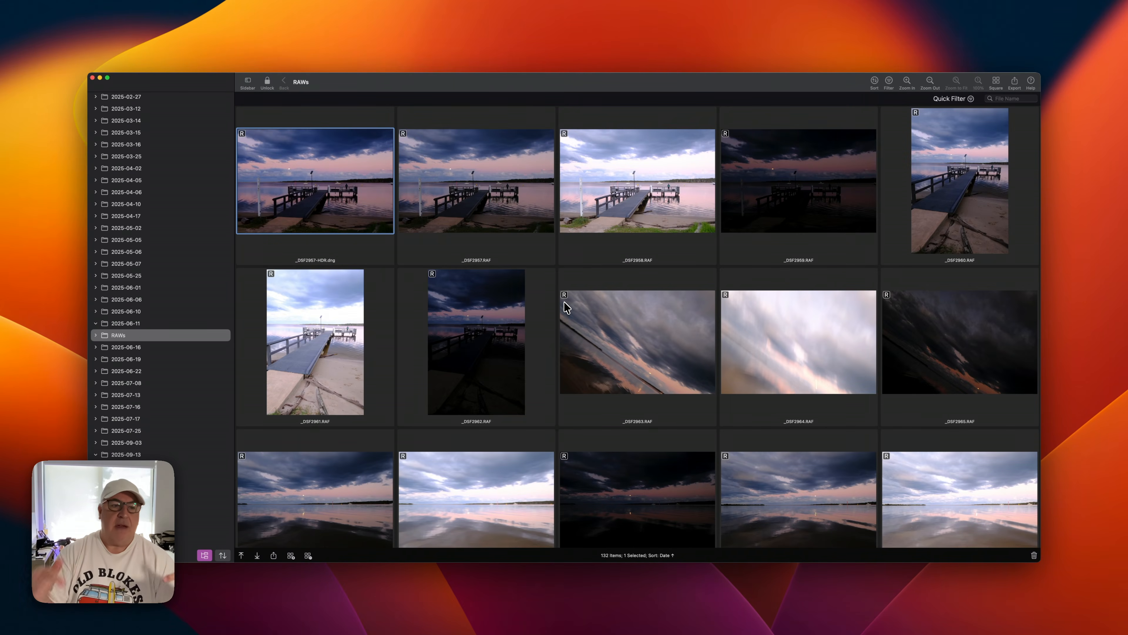
{"action": "left_click", "coordinate": [133, 323]}
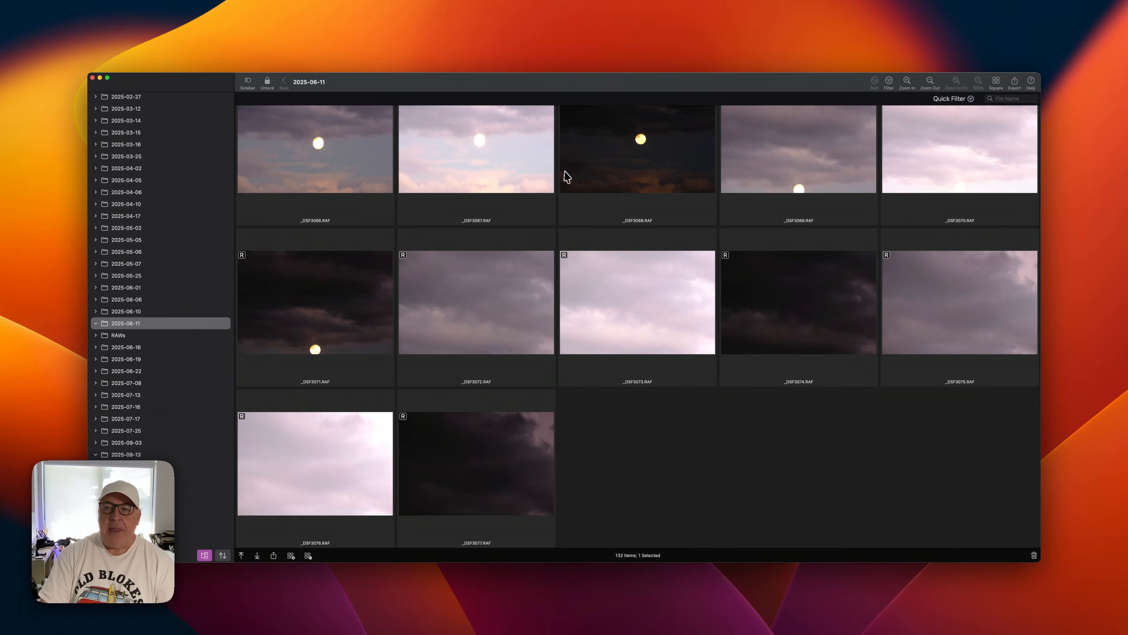
{"action": "scroll", "coordinate": [563, 184], "scroll_direction": "up", "scroll_amount": 10}
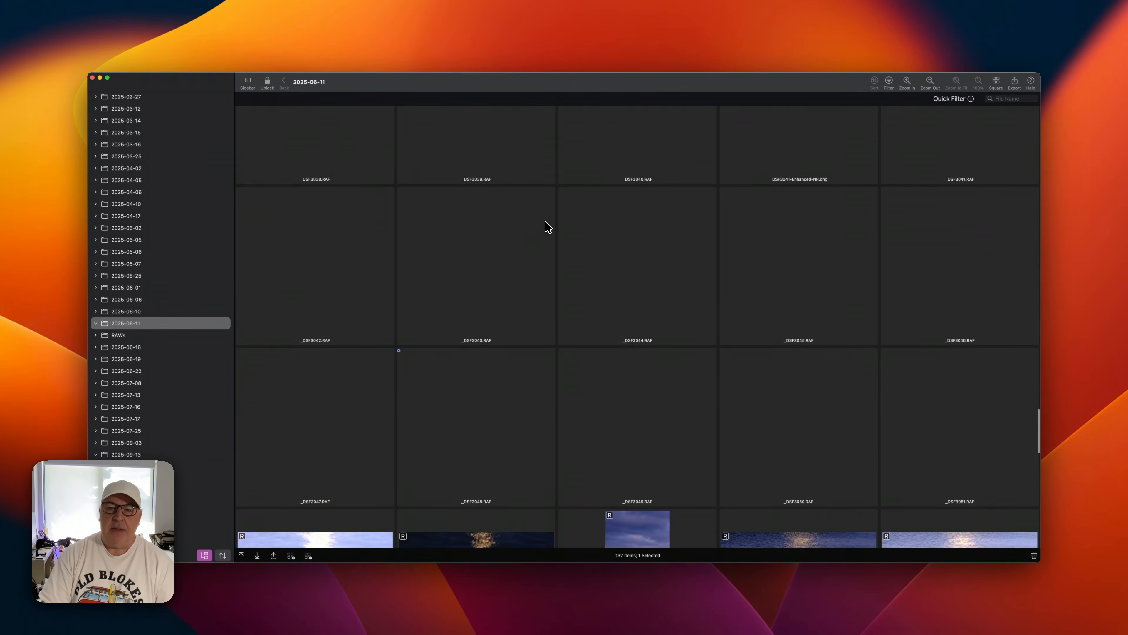
{"action": "scroll", "coordinate": [549, 226], "scroll_direction": "down", "scroll_amount": 8}
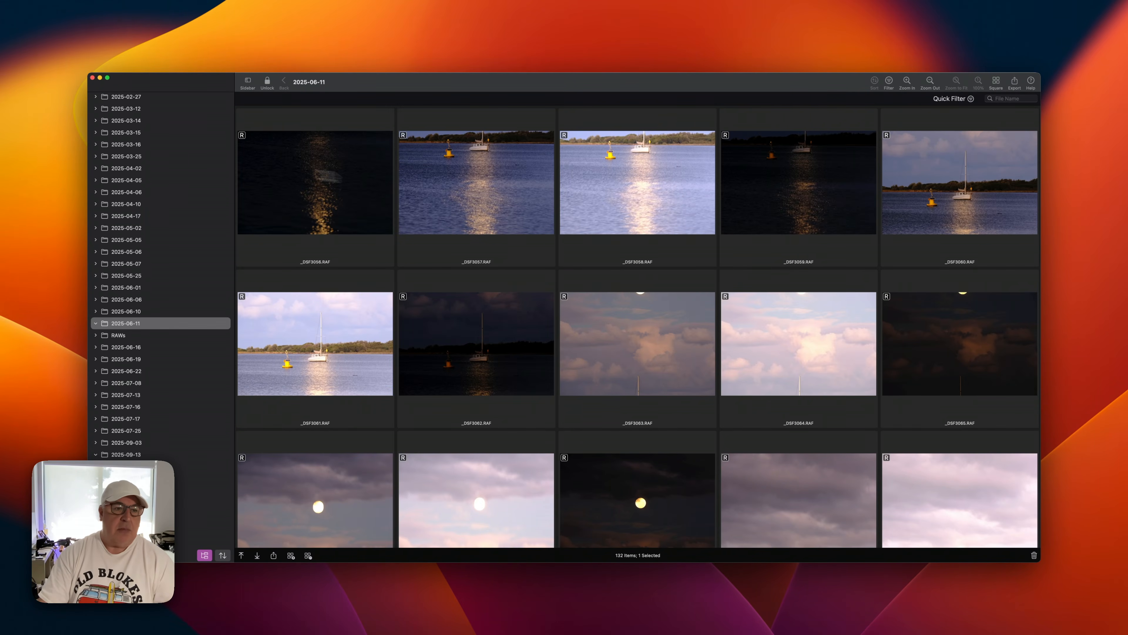
{"action": "scroll", "coordinate": [153, 175], "scroll_direction": "up", "scroll_amount": 10}
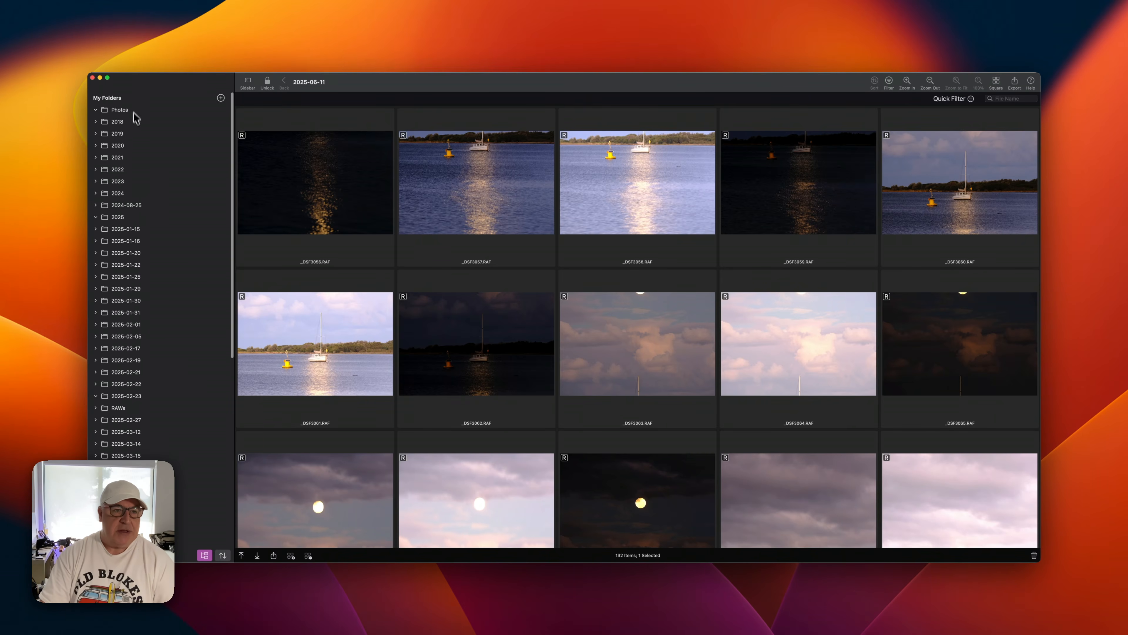
{"action": "scroll", "coordinate": [171, 247], "scroll_direction": "down", "scroll_amount": 10}
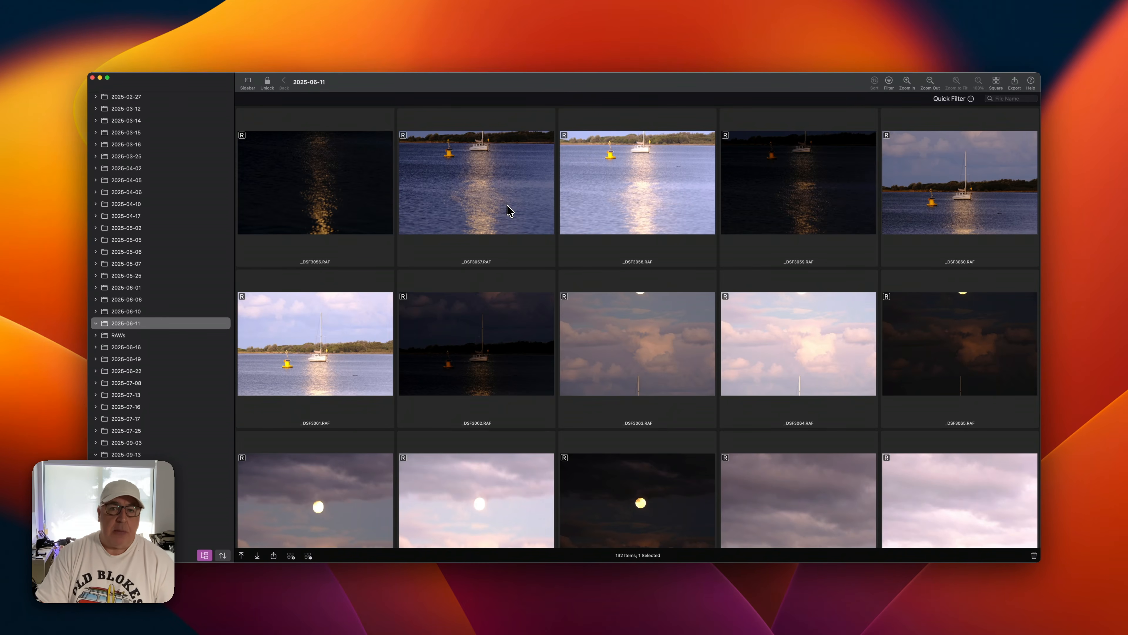
Step: Open a new photo library window and display the YouTube album in it
{"action": "left_click", "coordinate": [134, 67]}
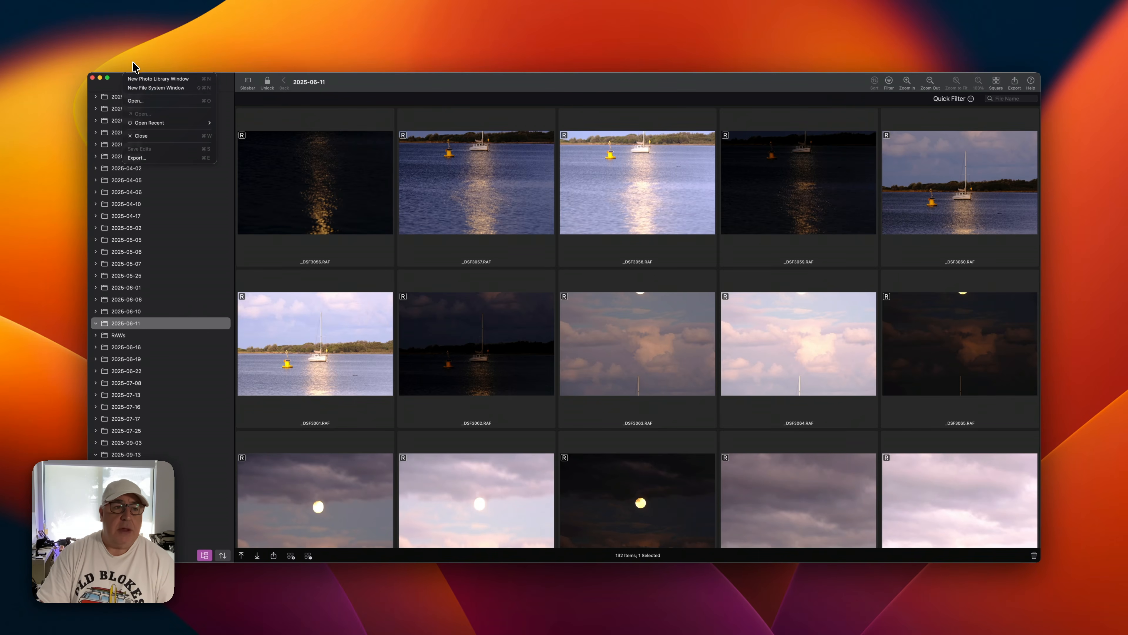
{"action": "left_click", "coordinate": [144, 83]}
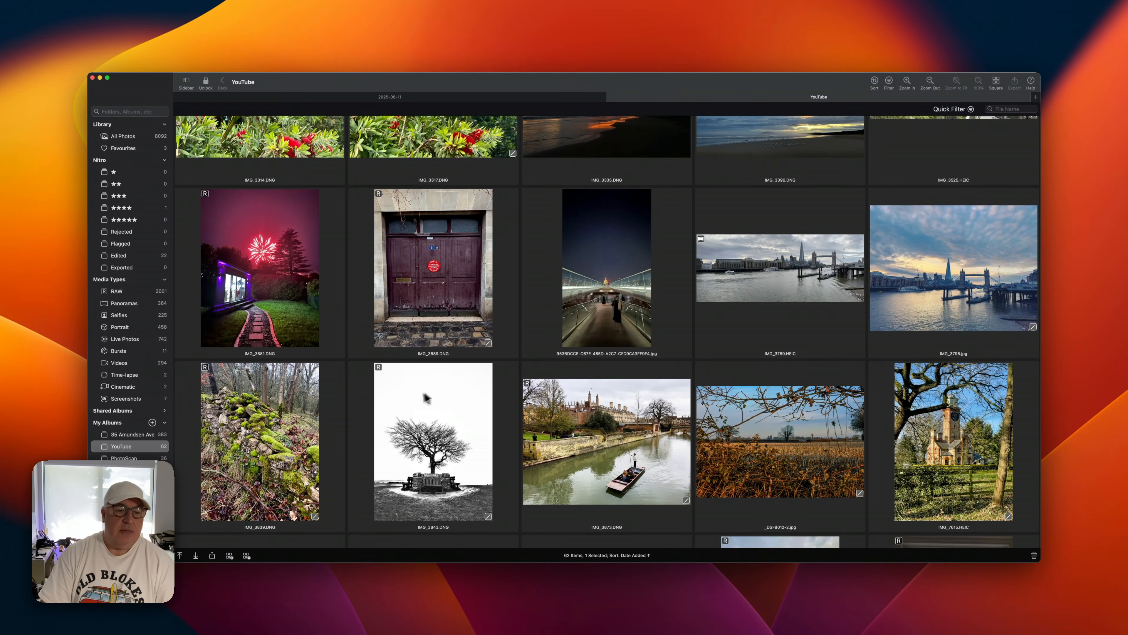
{"action": "scroll", "coordinate": [130, 306], "scroll_direction": "down", "scroll_amount": 1}
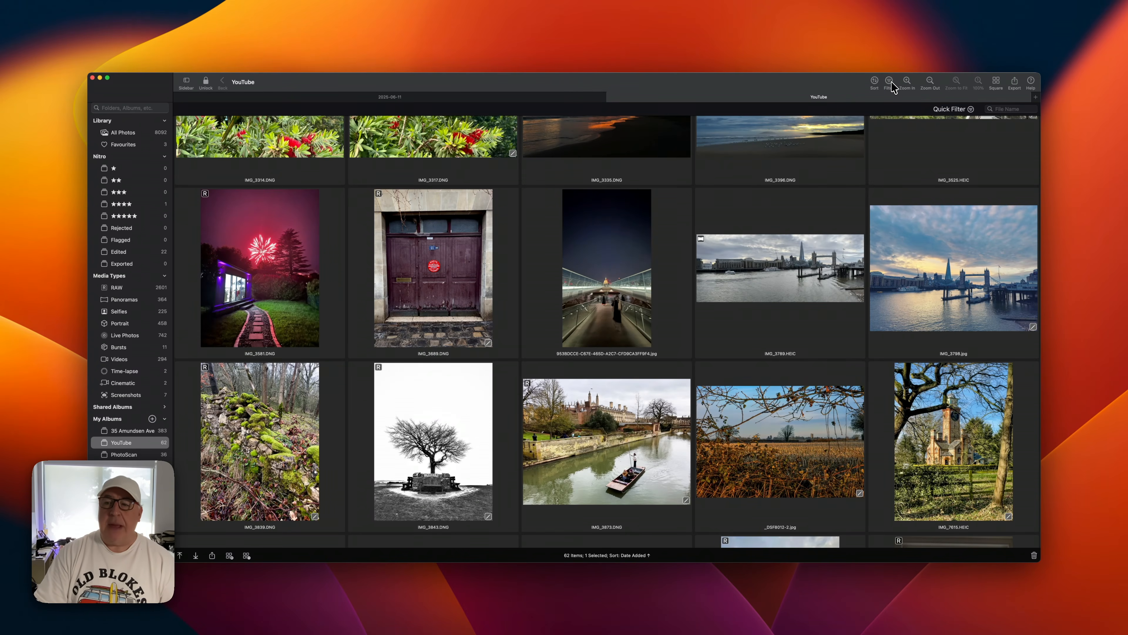
Step: Review the filter options, restrict the YouTube album to edited photos, and reset the filters
{"action": "left_click", "coordinate": [971, 109]}
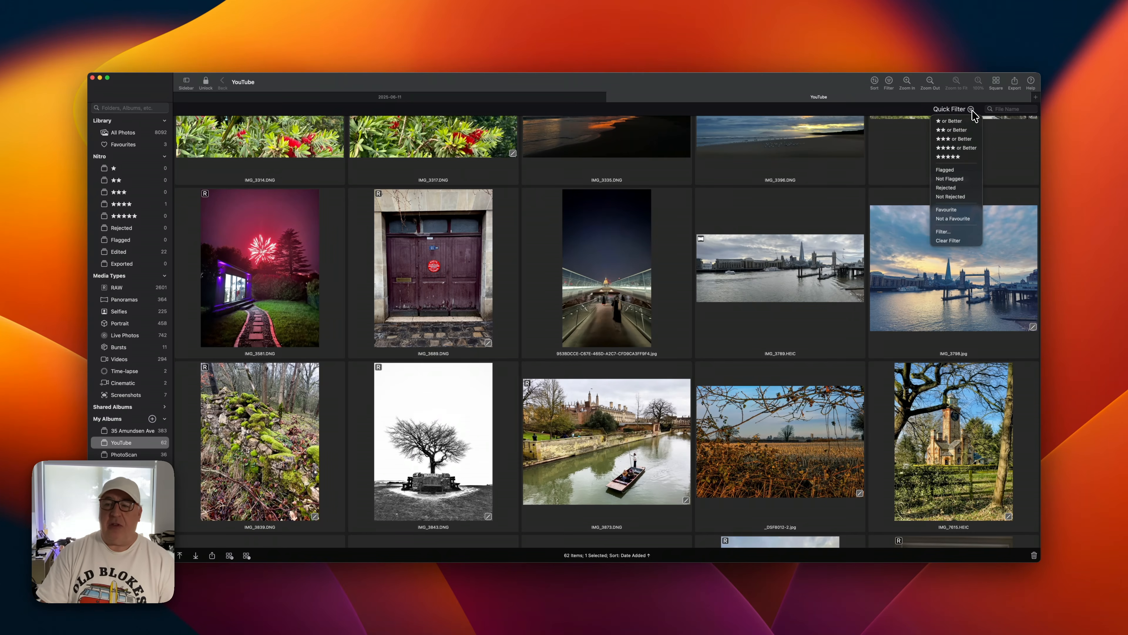
{"action": "left_click", "coordinate": [971, 109]}
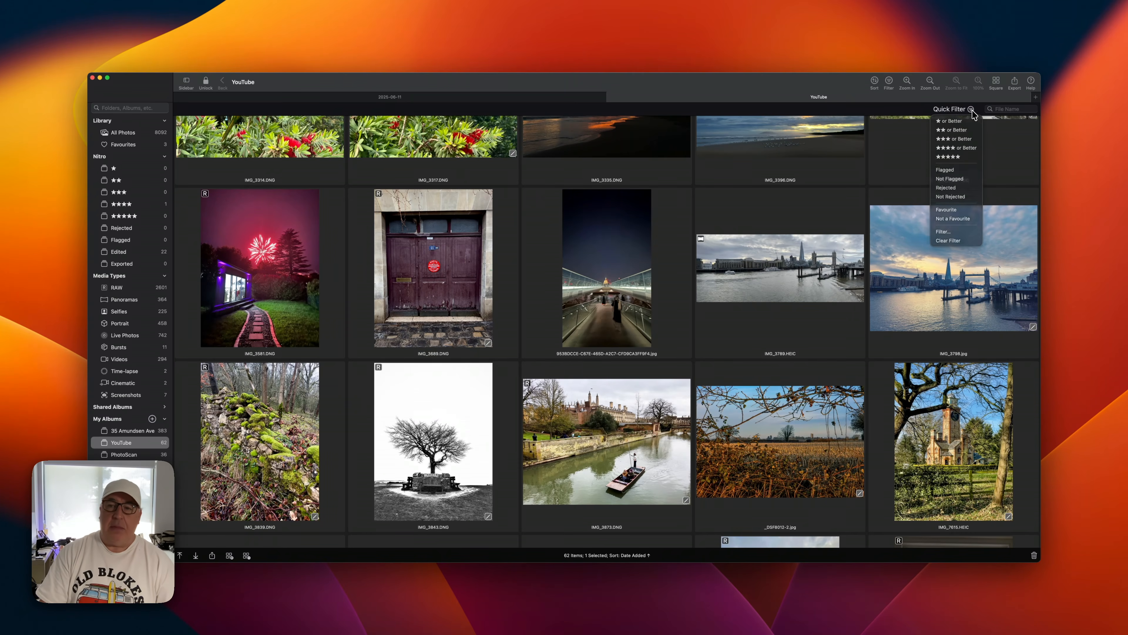
{"action": "left_click", "coordinate": [890, 82]}
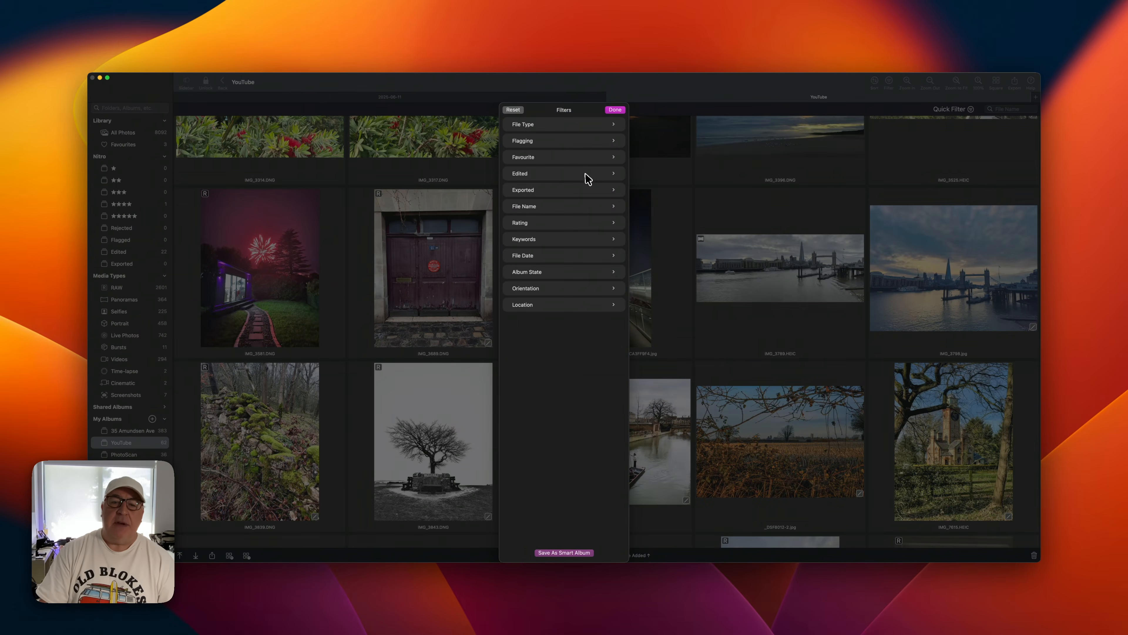
{"action": "left_click", "coordinate": [573, 130]}
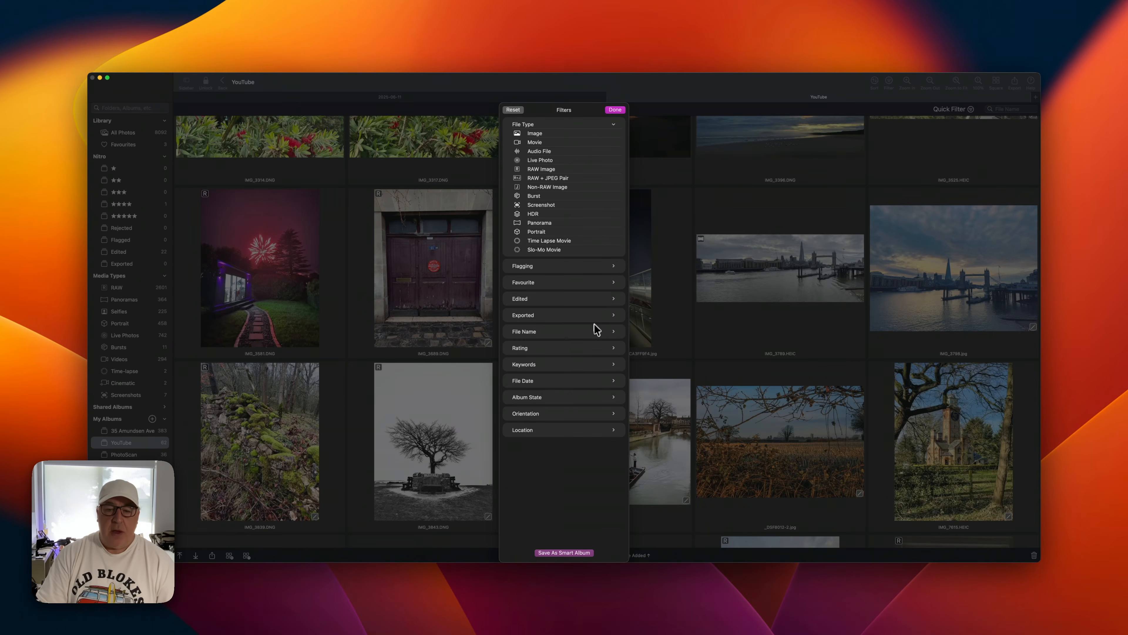
{"action": "left_click", "coordinate": [582, 302]}
{"action": "left_click", "coordinate": [534, 308]}
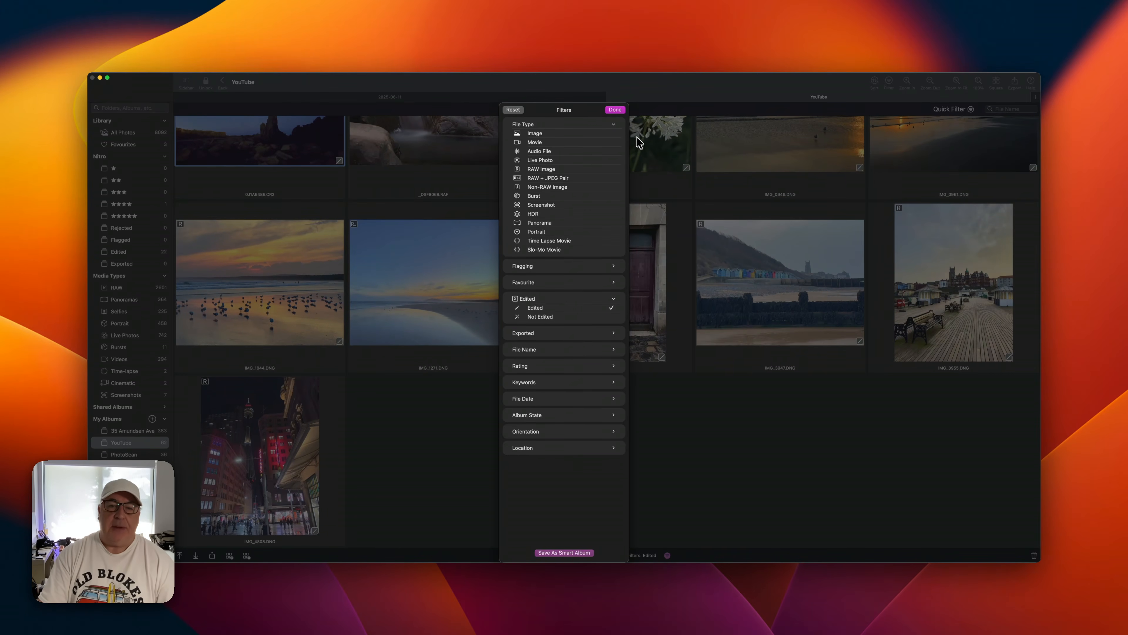
{"action": "left_click", "coordinate": [520, 111]}
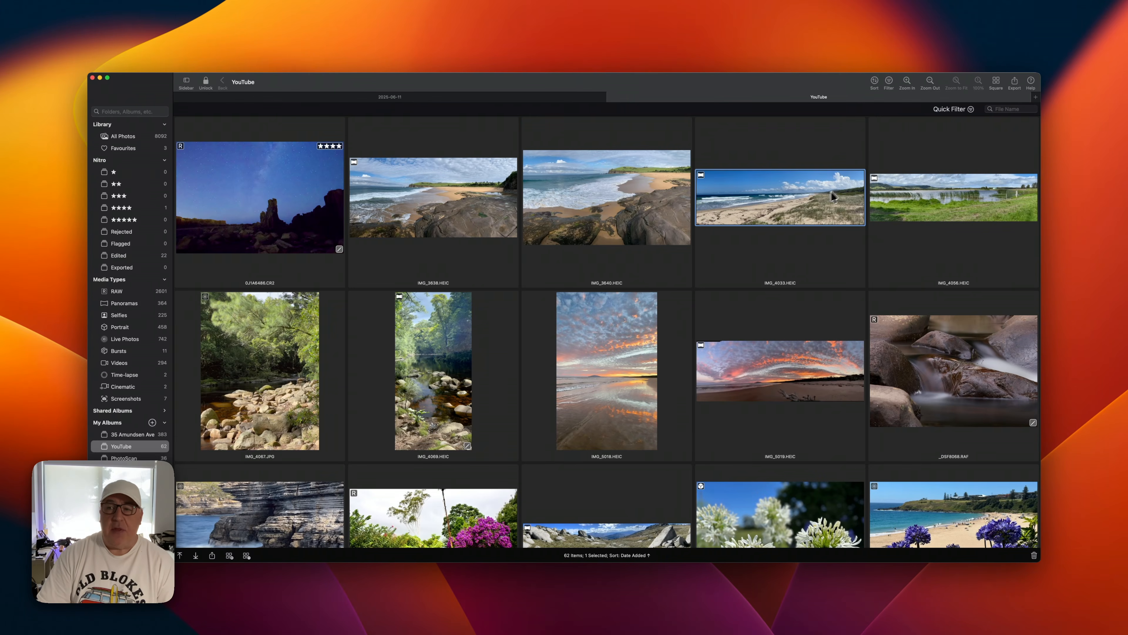
Step: Toggle square thumbnails on and off, and shrink the album's thumbnails before enlarging them back to five per row
{"action": "left_click", "coordinate": [996, 82]}
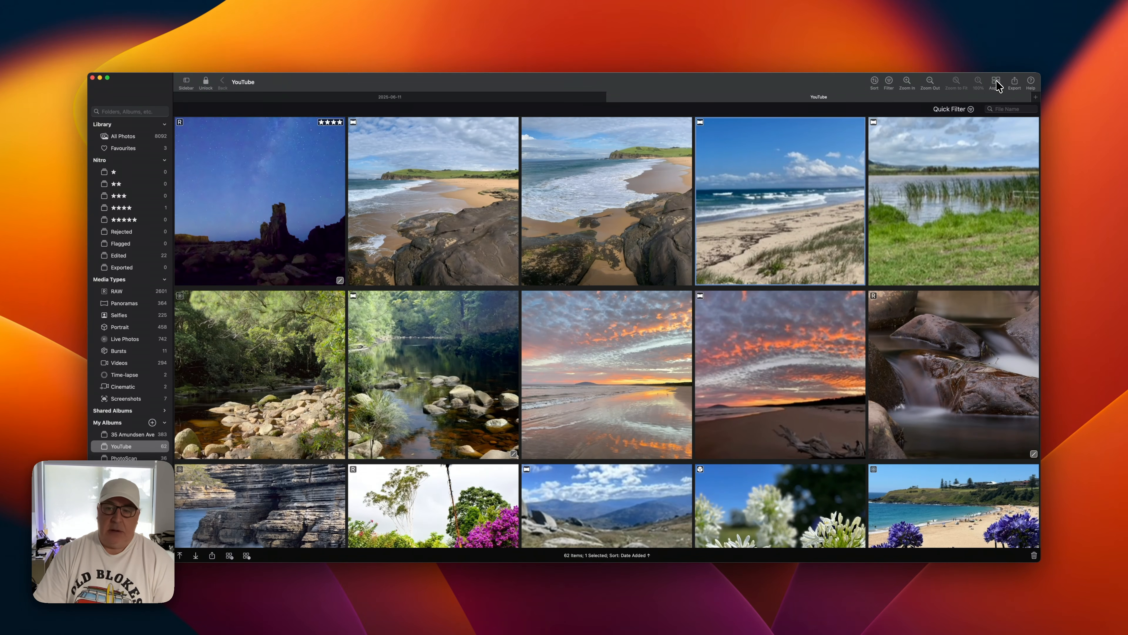
{"action": "left_click", "coordinate": [996, 83]}
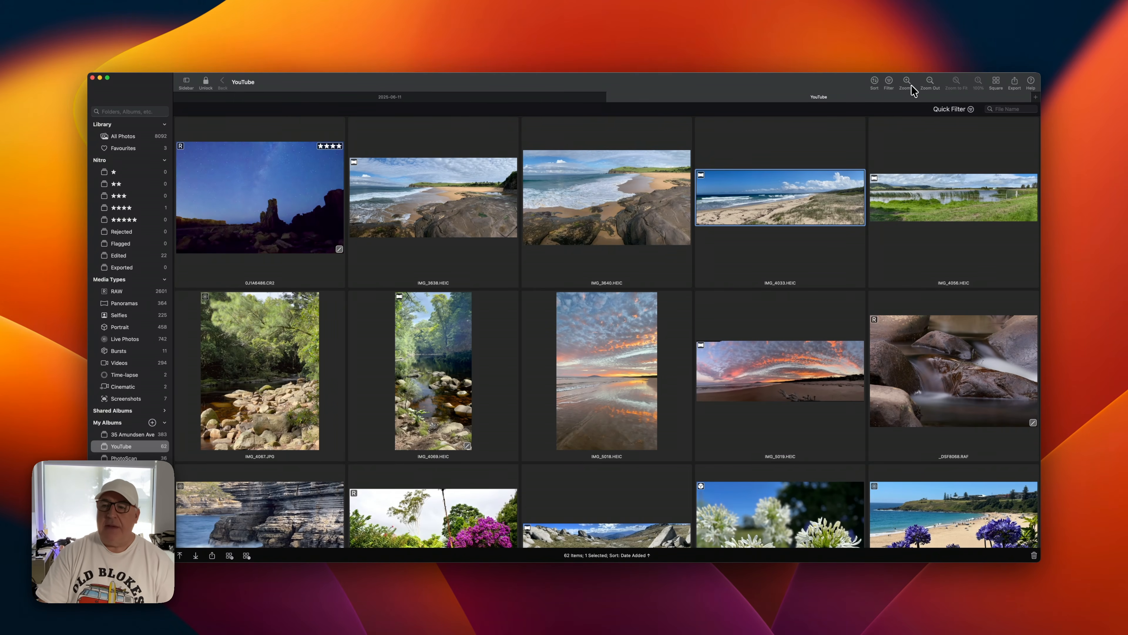
{"action": "left_click", "coordinate": [929, 83]}
{"action": "left_click", "coordinate": [929, 83]}
{"action": "left_click", "coordinate": [930, 83]}
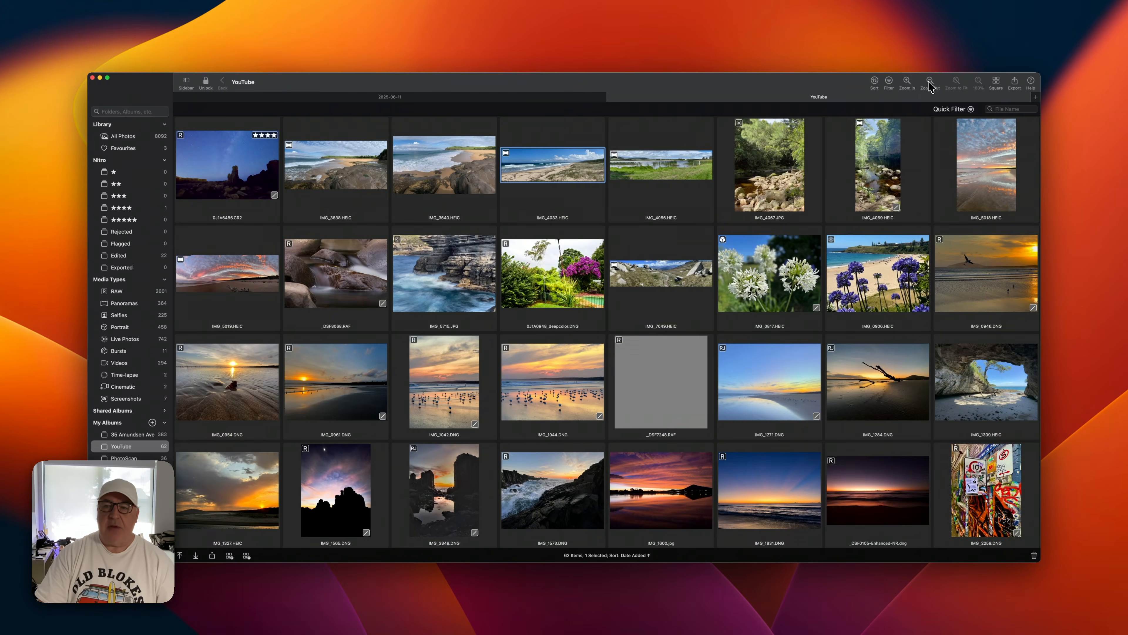
{"action": "left_click", "coordinate": [930, 84]}
{"action": "left_click", "coordinate": [908, 83]}
{"action": "left_click", "coordinate": [908, 83]}
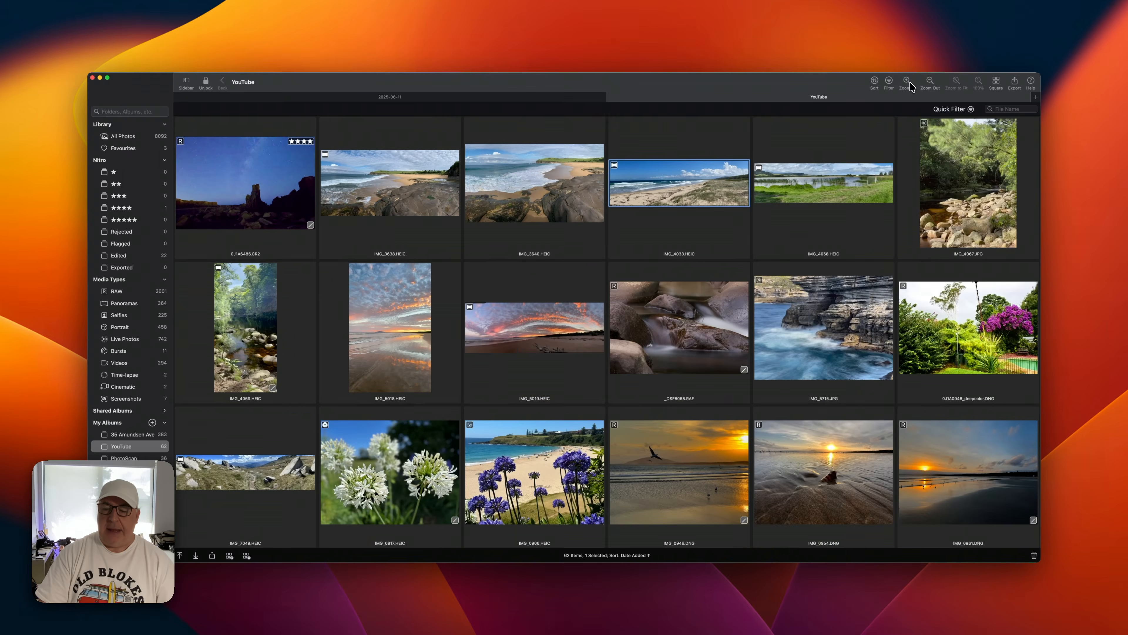
{"action": "left_click", "coordinate": [908, 83]}
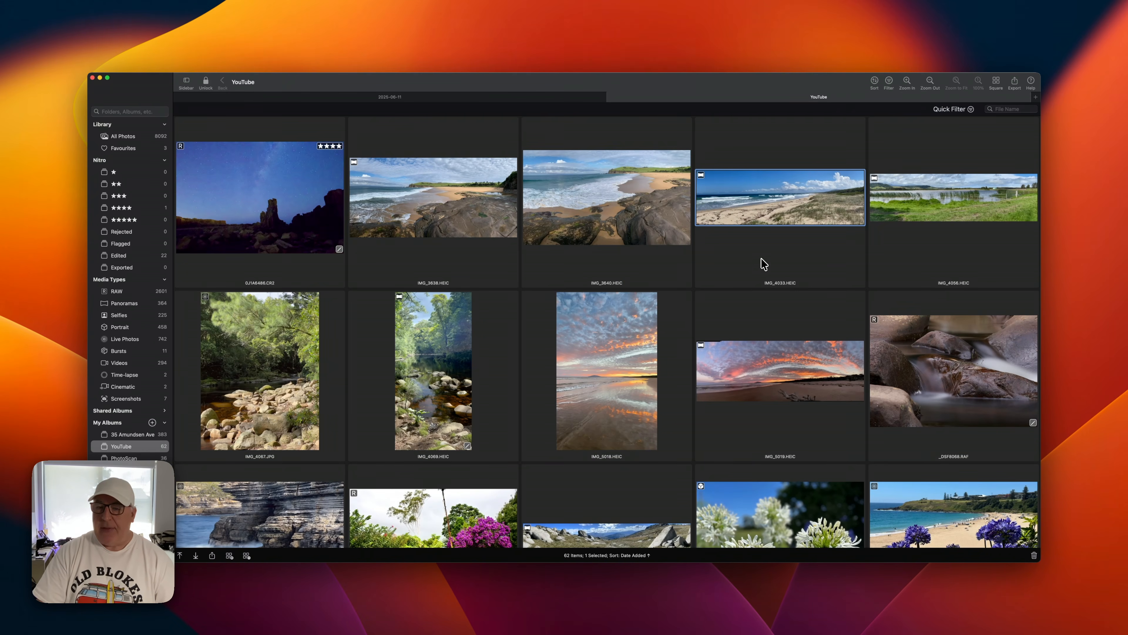
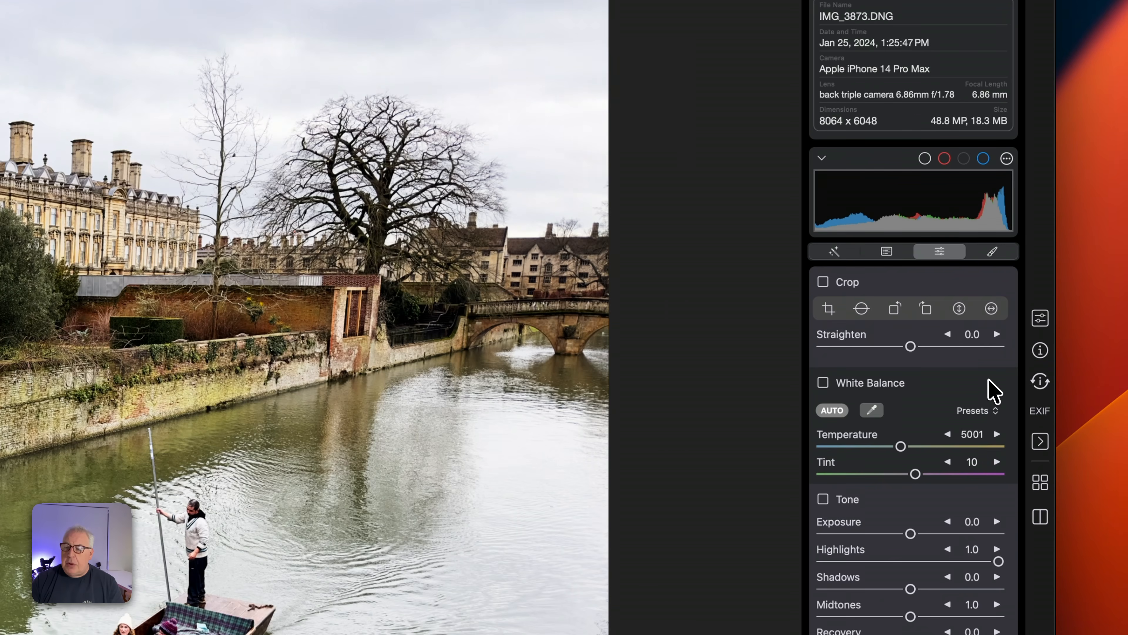
Step: Try lowering the Highlights of IMG_3873.DNG to 0.35 and 0.41, and reset the adjustment to its default
{"action": "scroll", "coordinate": [979, 399], "scroll_direction": "down", "scroll_amount": 10}
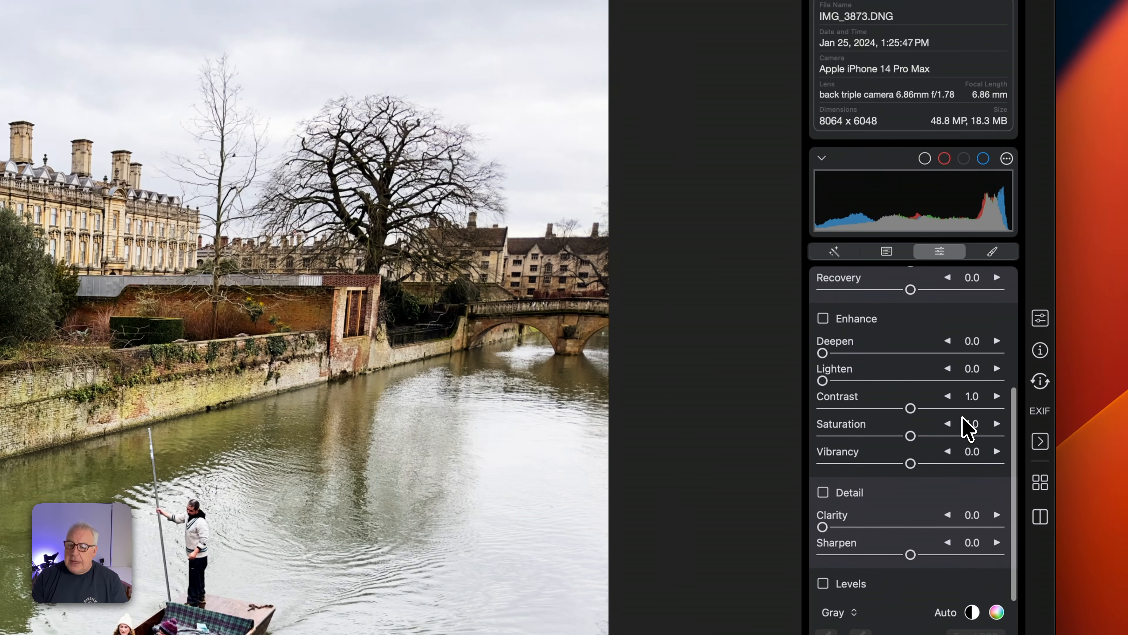
{"action": "left_click_drag", "start_coordinate": [1013, 487], "coordinate": [1011, 344]}
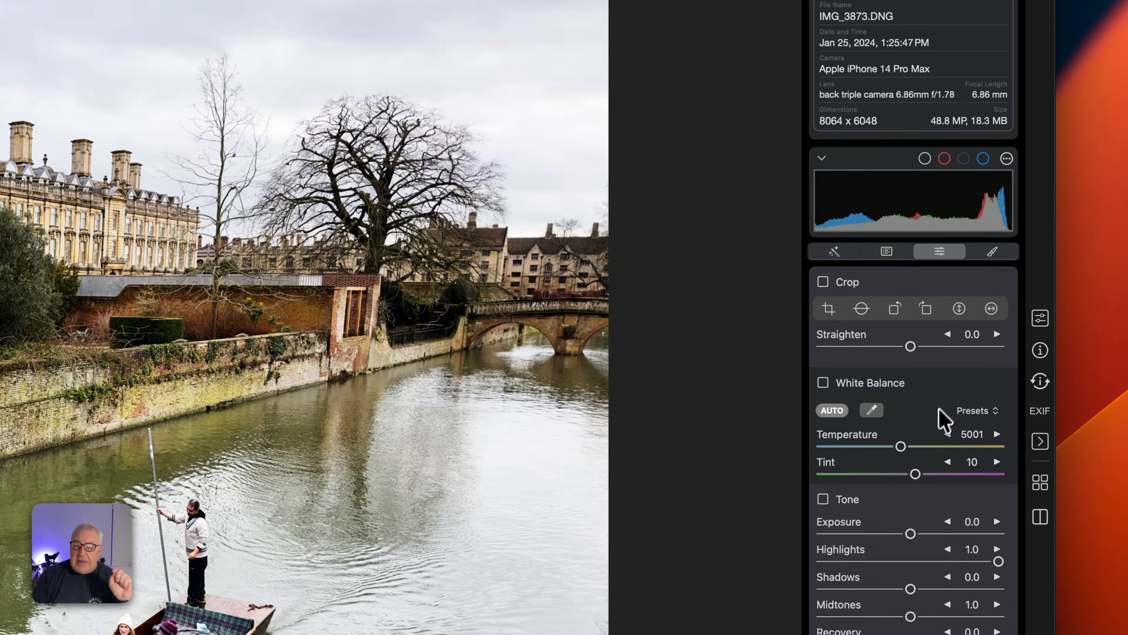
{"action": "scroll", "coordinate": [942, 405], "scroll_direction": "down", "scroll_amount": 5}
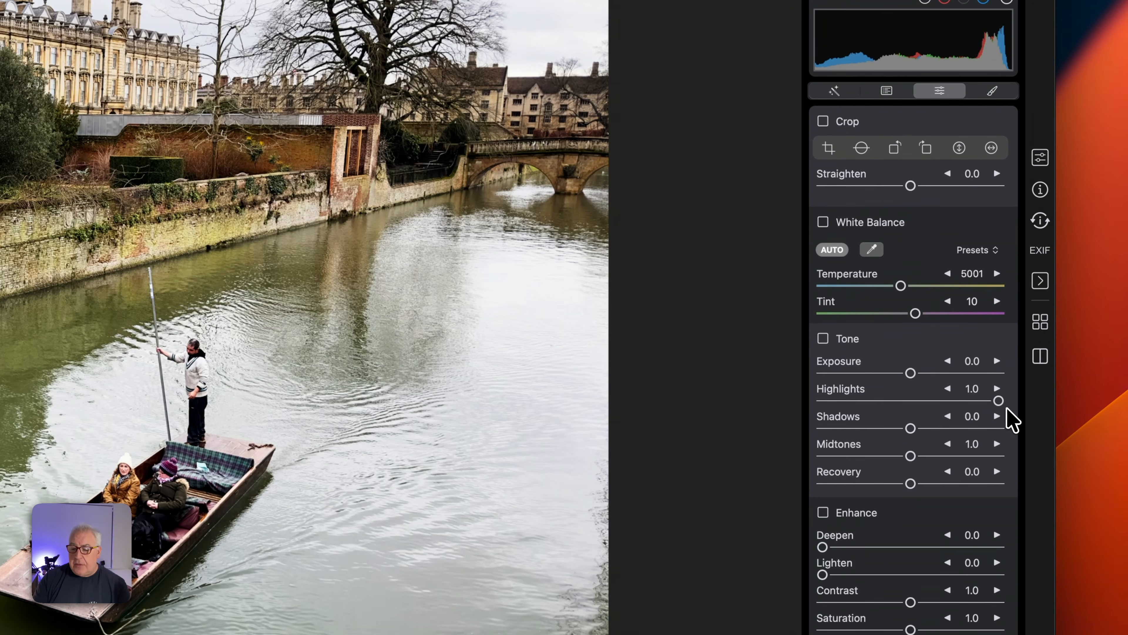
{"action": "left_click", "coordinate": [1000, 400]}
{"action": "left_click_drag", "start_coordinate": [1011, 399], "coordinate": [958, 405]}
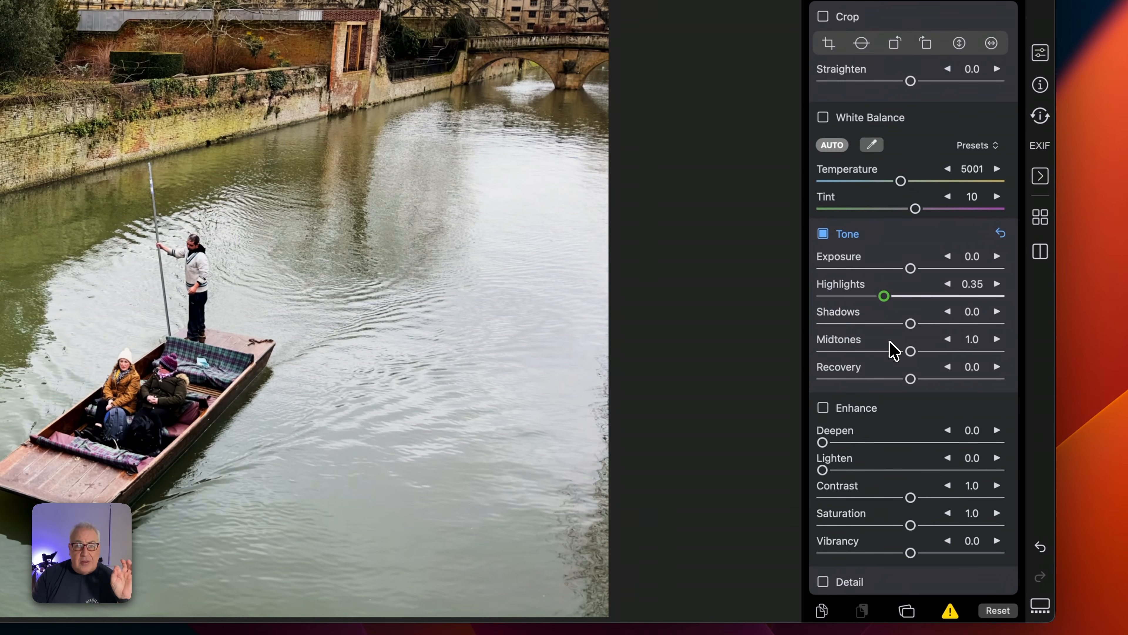
{"action": "left_click_drag", "start_coordinate": [893, 351], "coordinate": [898, 300]}
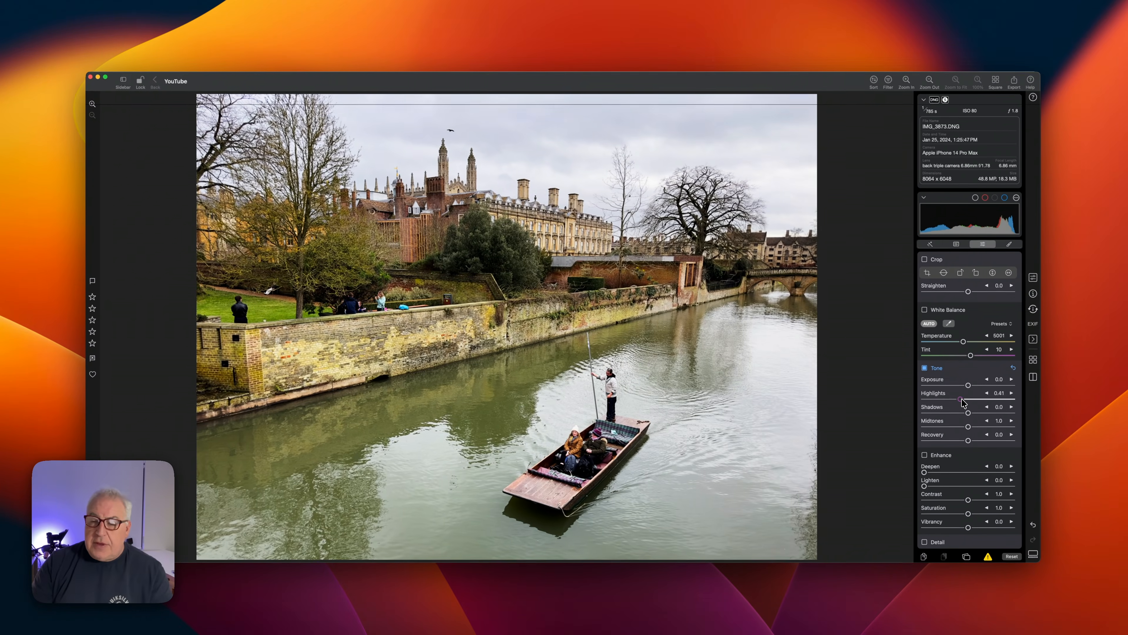
{"action": "double_click", "coordinate": [961, 399]}
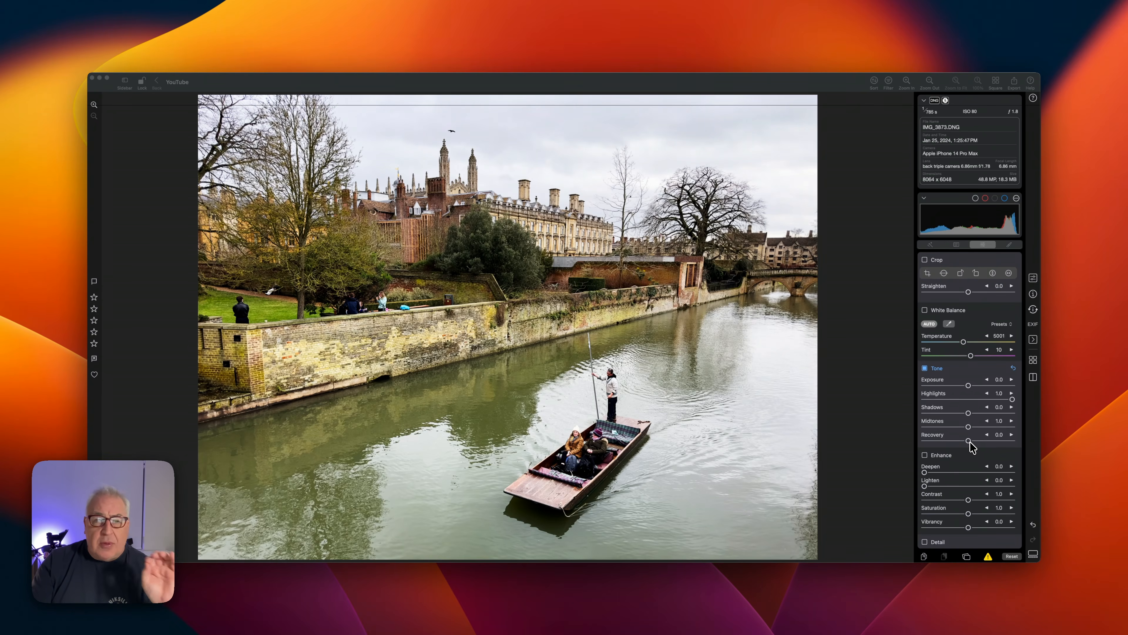
Step: Set the river photo's Enhance adjustments to Deepen 0.31 and Lighten 0.48
{"action": "left_click", "coordinate": [968, 442]}
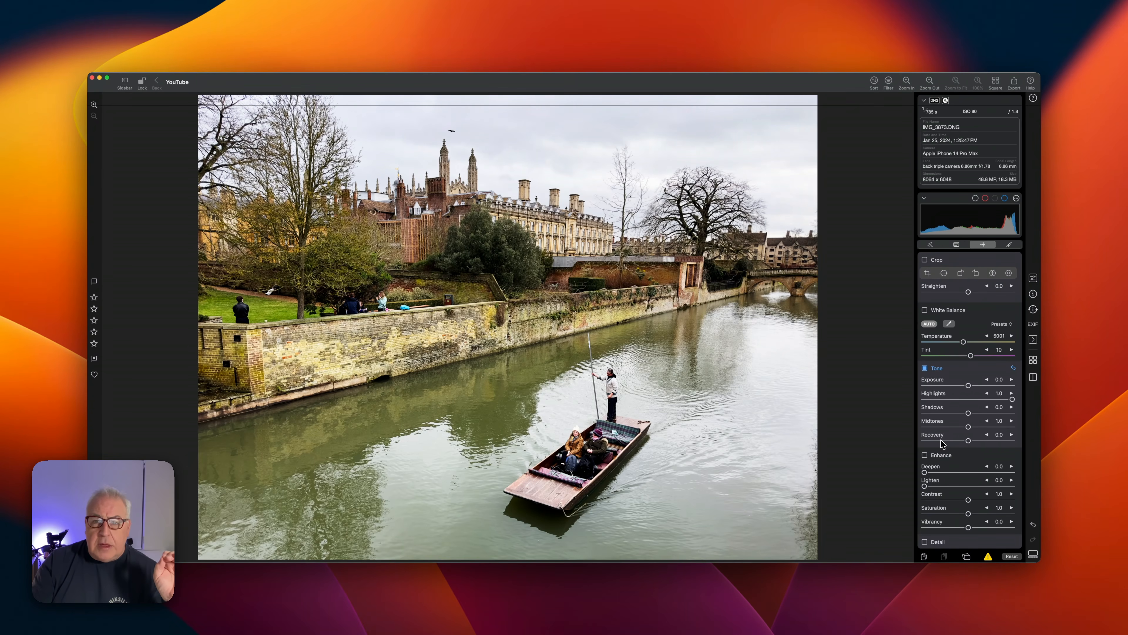
{"action": "scroll", "coordinate": [951, 444], "scroll_direction": "down", "scroll_amount": 5}
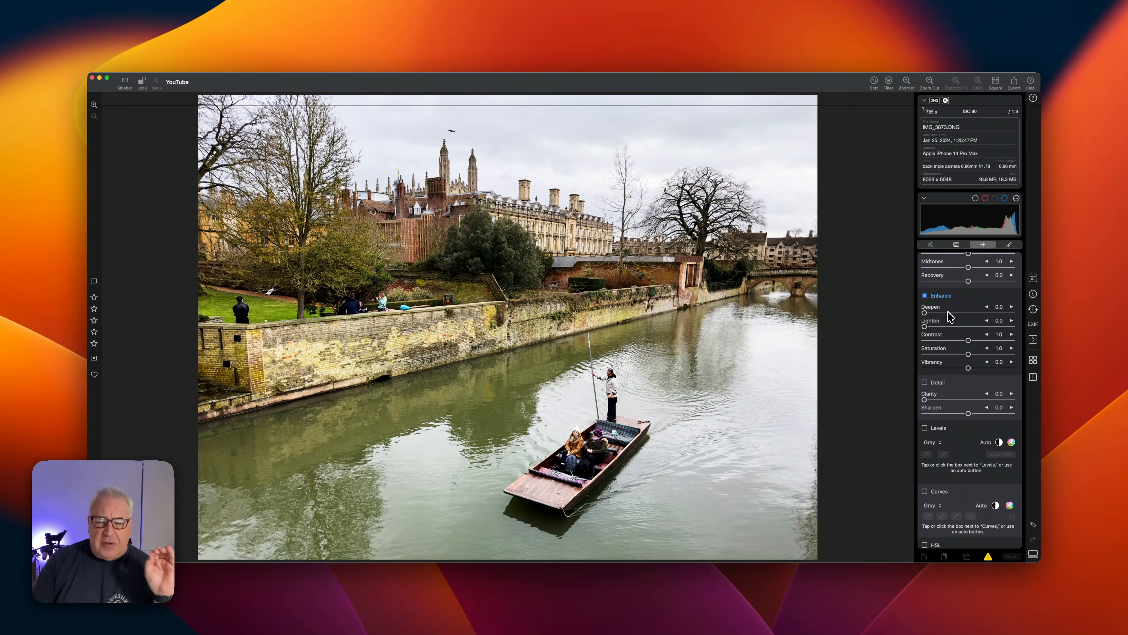
{"action": "mouse_move", "coordinate": [926, 312]}
{"action": "left_mouse_down"}
{"action": "mouse_move", "coordinate": [947, 315]}
{"action": "mouse_move", "coordinate": [937, 316]}
{"action": "left_mouse_up"}
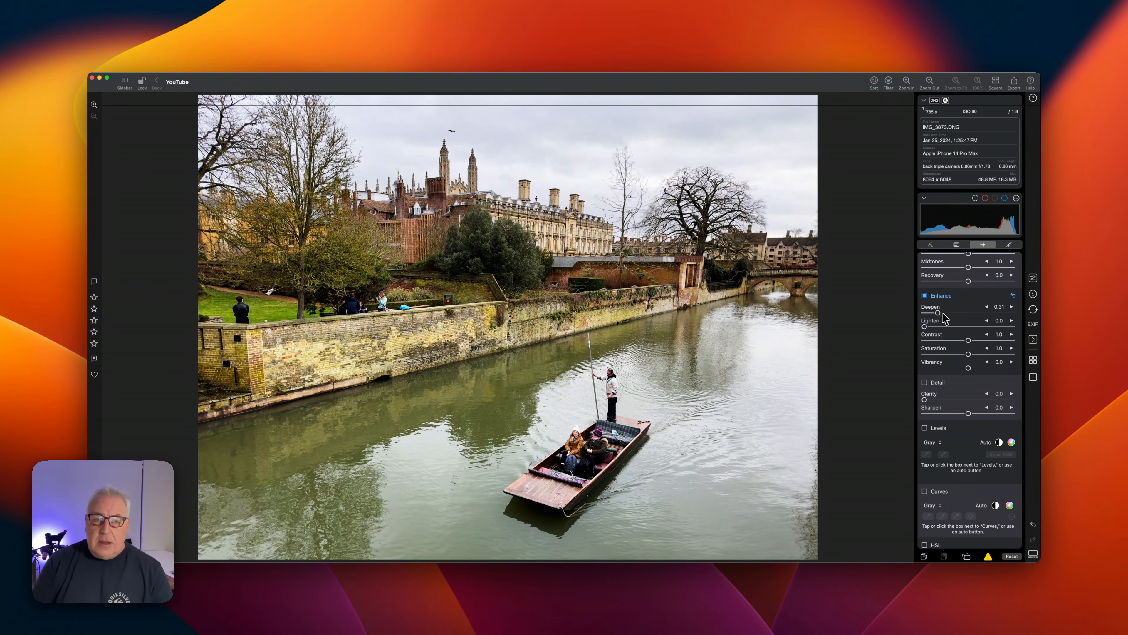
{"action": "left_click_drag", "start_coordinate": [924, 327], "coordinate": [945, 327]}
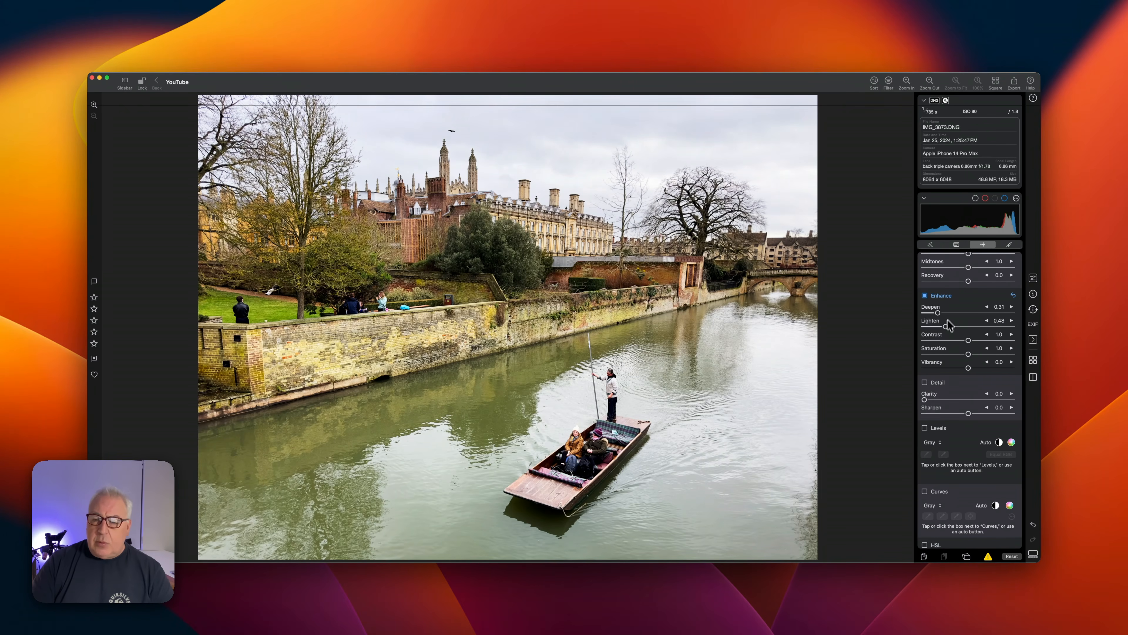
Step: Enable Detail, try Clarity at 0.29 before returning it to 0.0, and set Sharpen to -0.02
{"action": "left_click", "coordinate": [968, 382]}
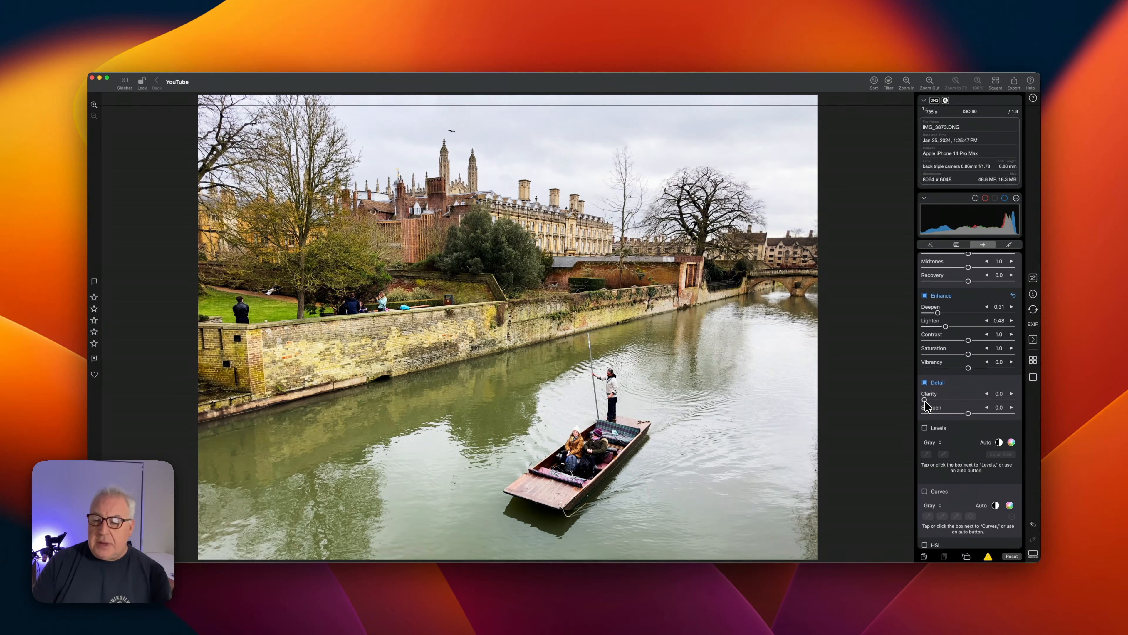
{"action": "left_click_drag", "start_coordinate": [926, 402], "coordinate": [952, 405]}
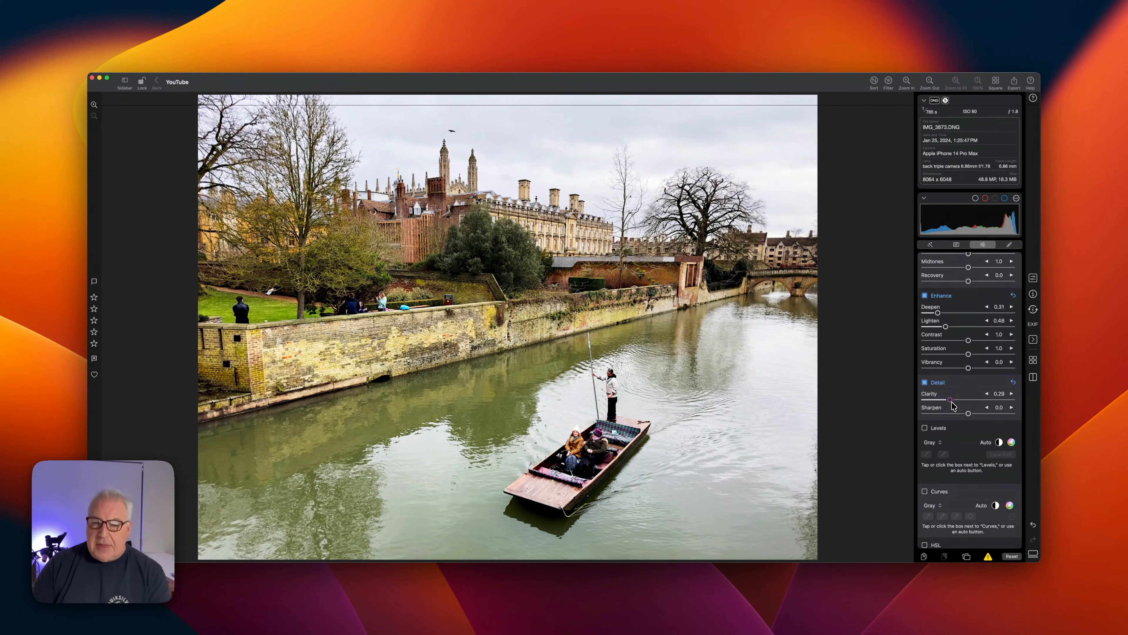
{"action": "left_click_drag", "start_coordinate": [952, 405], "coordinate": [972, 417]}
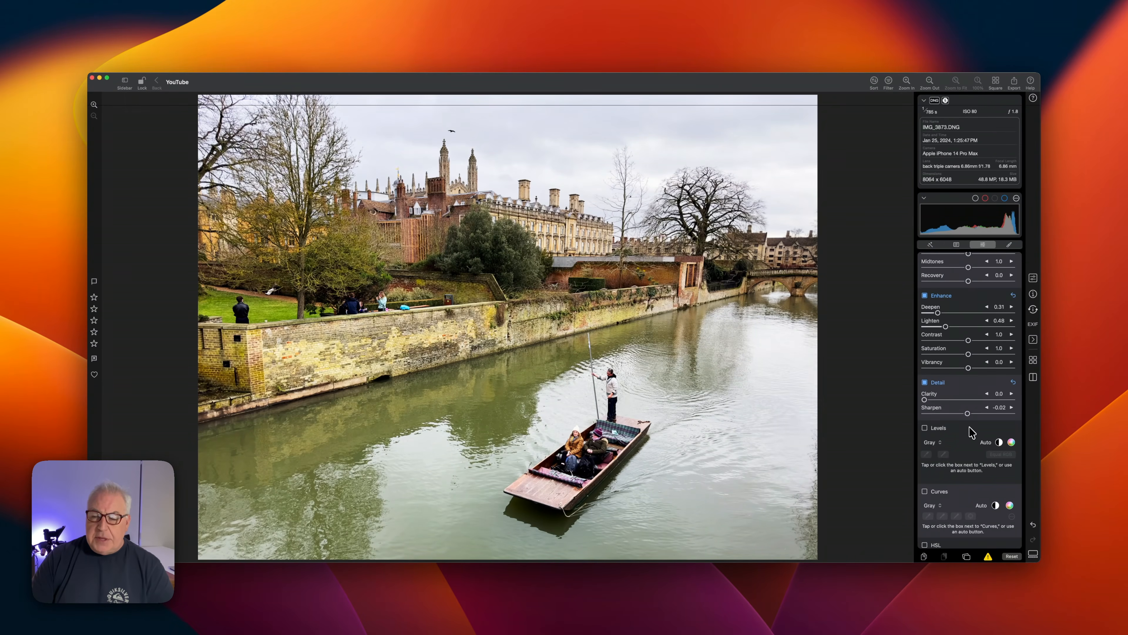
Step: Enable Curves and shape a slight S on the gray curve with in/out points at 0.25/0.23 and 0.77/0.8
{"action": "scroll", "coordinate": [972, 431], "scroll_direction": "down", "scroll_amount": 5}
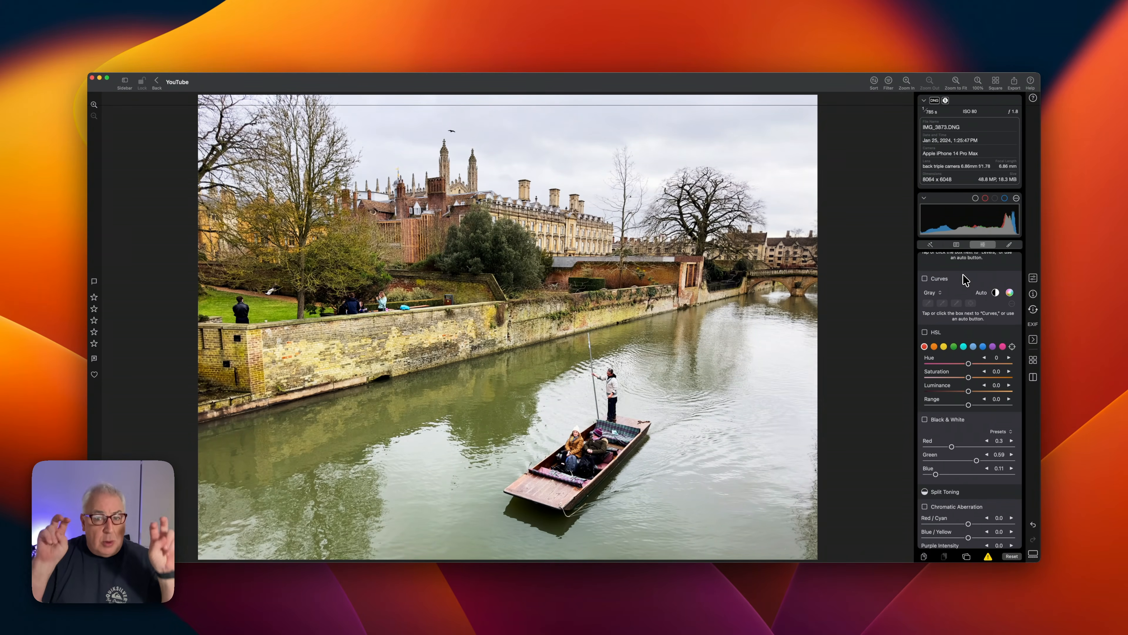
{"action": "left_click", "coordinate": [925, 278]}
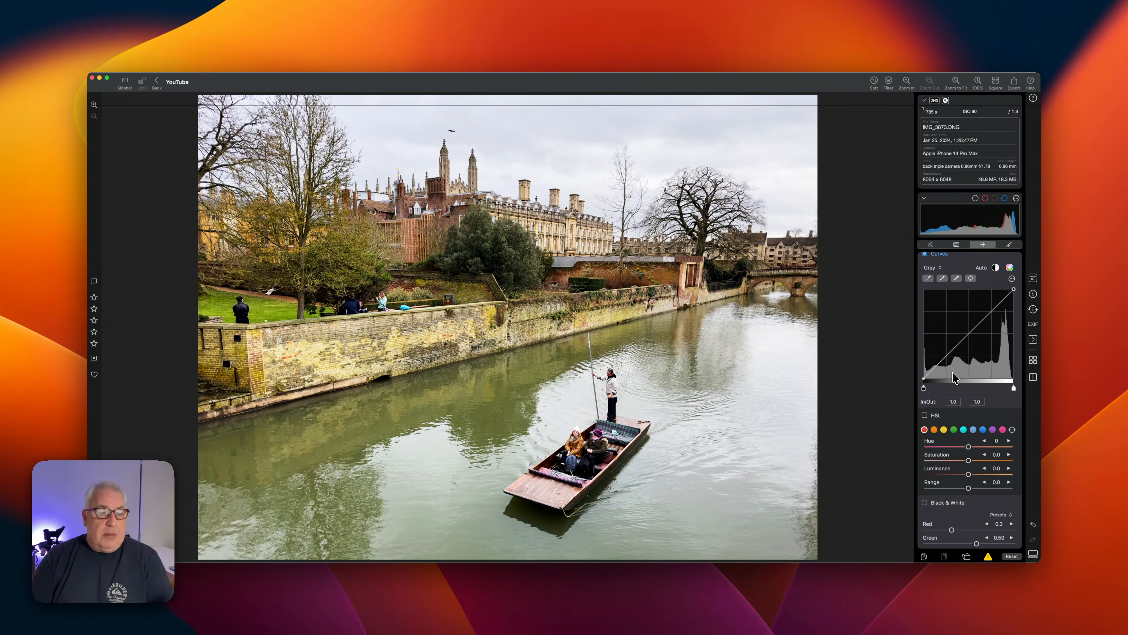
{"action": "left_click_drag", "start_coordinate": [947, 356], "coordinate": [947, 358]}
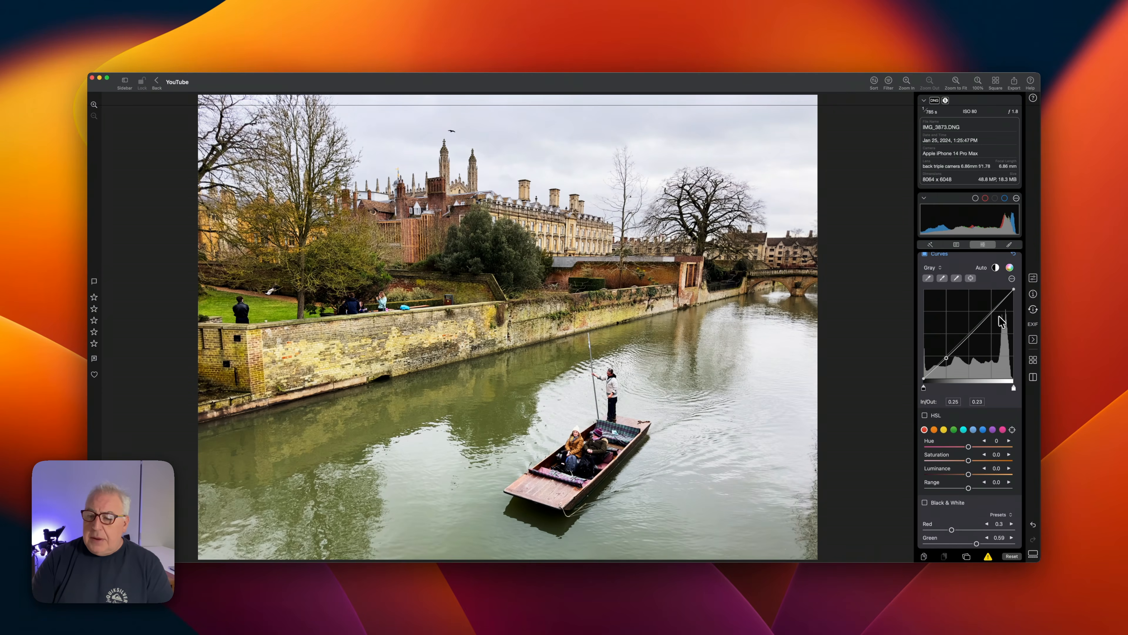
{"action": "left_click_drag", "start_coordinate": [993, 312], "coordinate": [995, 309]}
Step: Enable the HSL adjustment for the red color and try out its Range setting
{"action": "scroll", "coordinate": [969, 320], "scroll_direction": "down", "scroll_amount": 5}
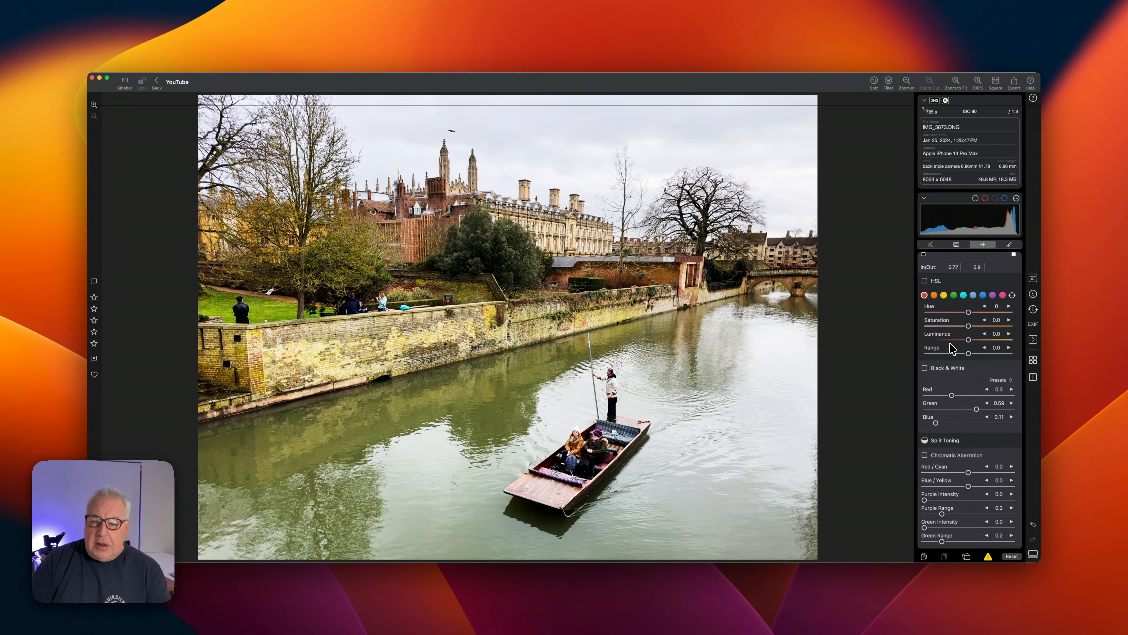
{"action": "left_click", "coordinate": [969, 354]}
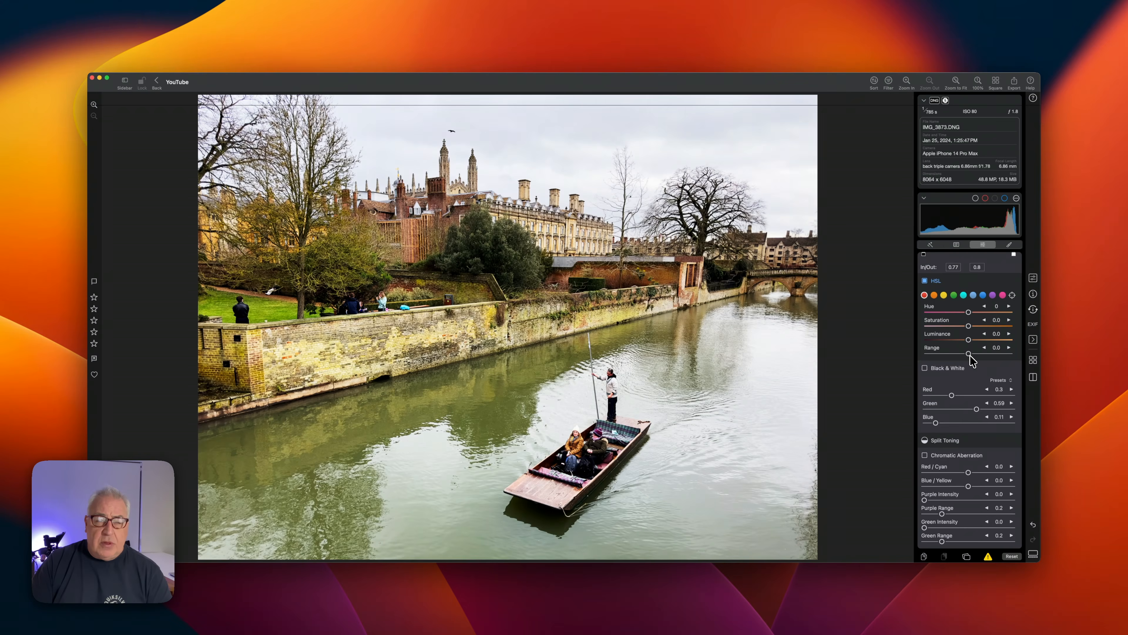
{"action": "mouse_move", "coordinate": [970, 355]}
{"action": "left_mouse_down"}
{"action": "mouse_move", "coordinate": [984, 355]}
{"action": "mouse_move", "coordinate": [968, 355]}
{"action": "left_mouse_up"}
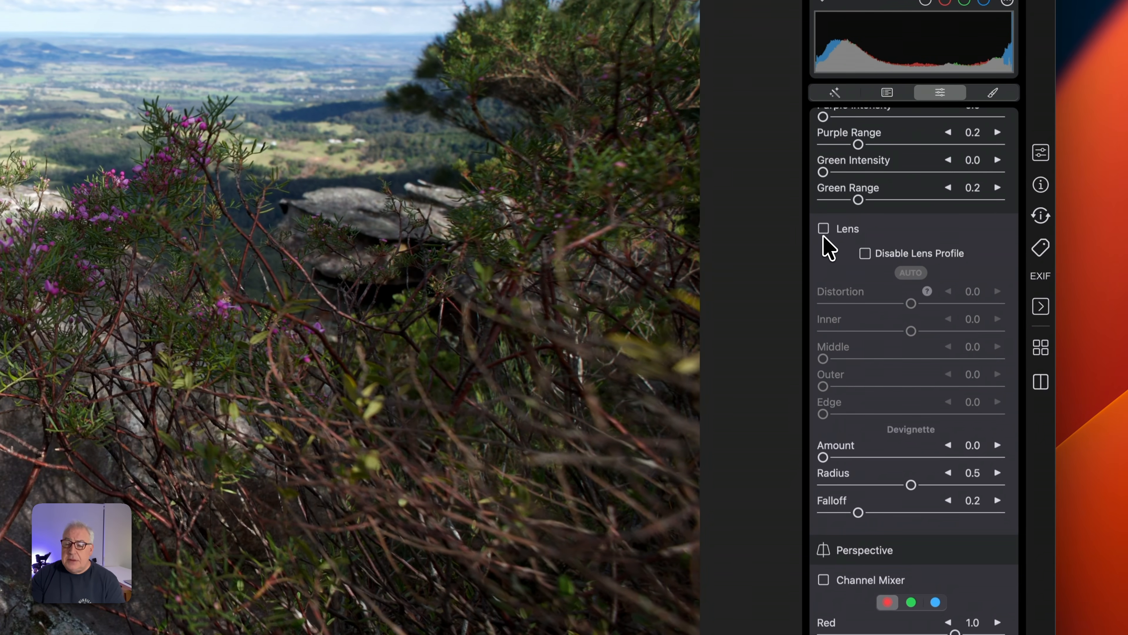
Step: Enable the Lens adjustment on DSCF4163.raf and apply Recover Highlights with Highlights at 37.07
{"action": "left_click", "coordinate": [823, 229]}
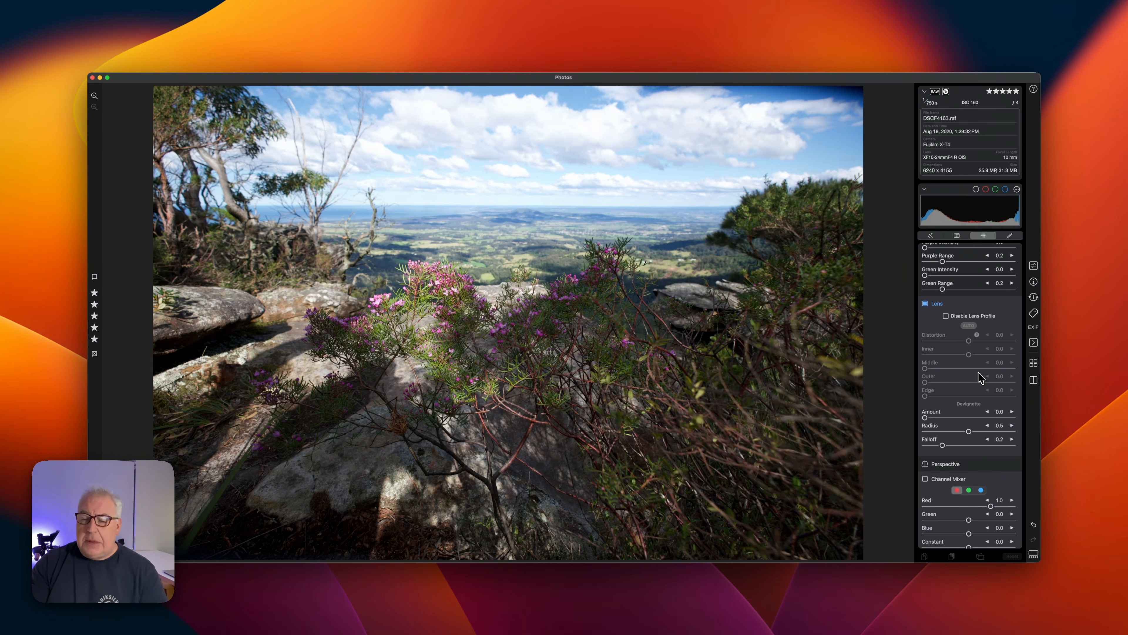
{"action": "scroll", "coordinate": [981, 378], "scroll_direction": "up", "scroll_amount": 10}
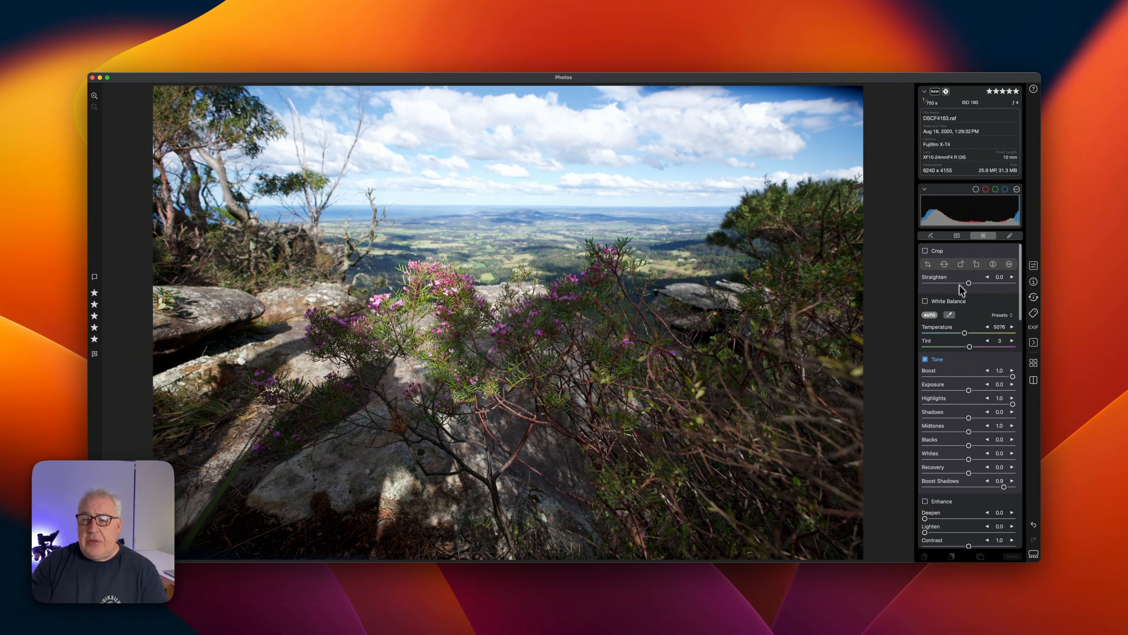
{"action": "left_click", "coordinate": [934, 235]}
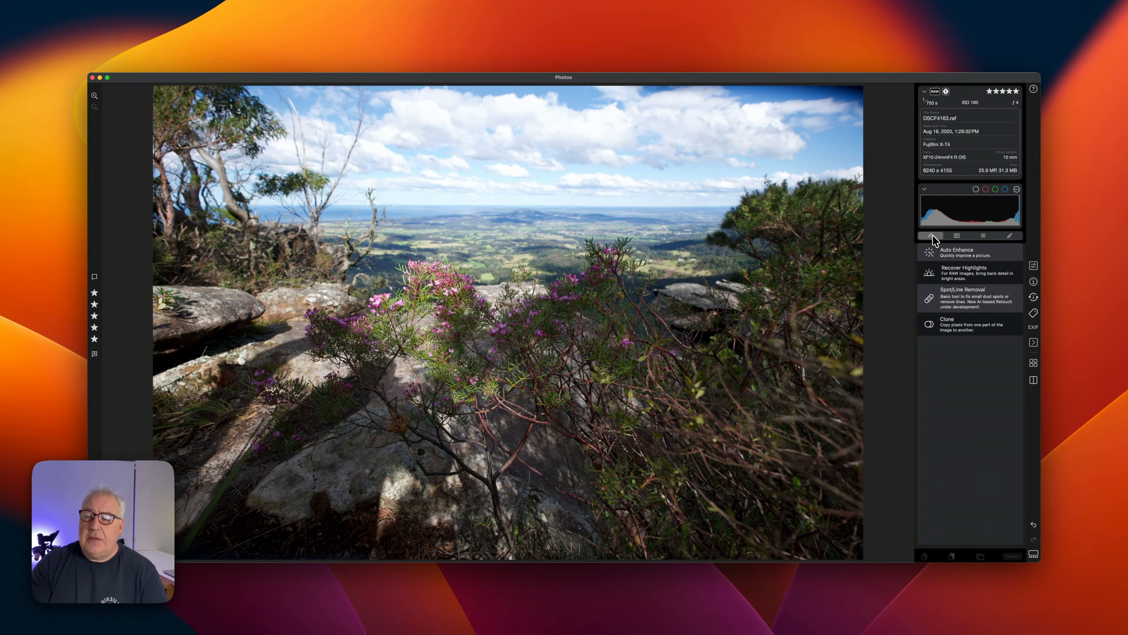
{"action": "left_click", "coordinate": [956, 276]}
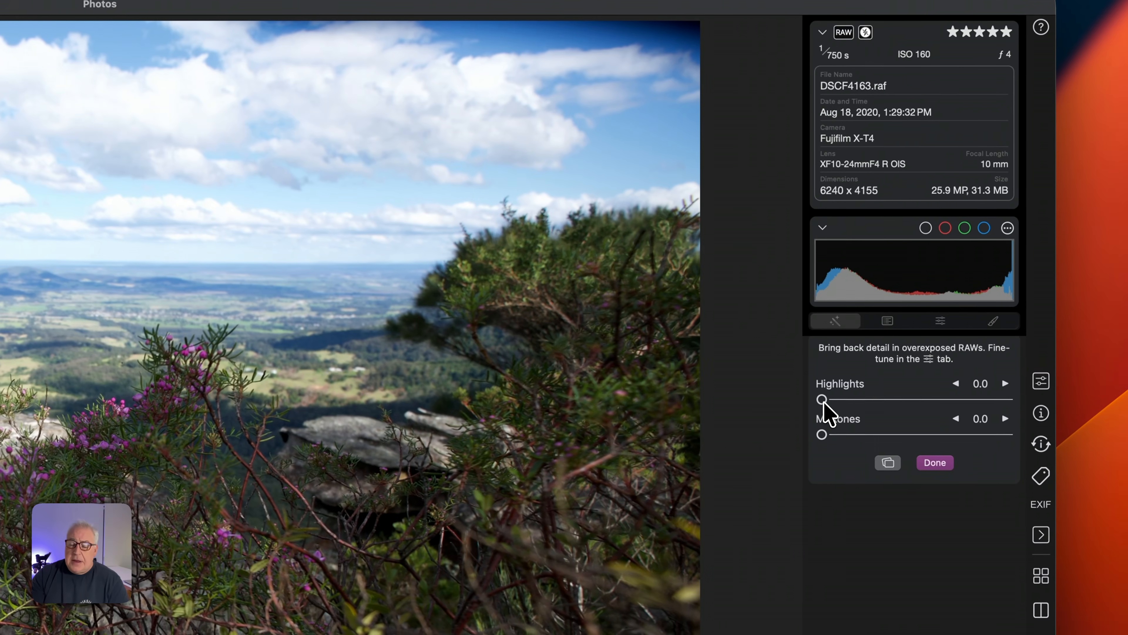
{"action": "left_click_drag", "start_coordinate": [823, 402], "coordinate": [893, 399]}
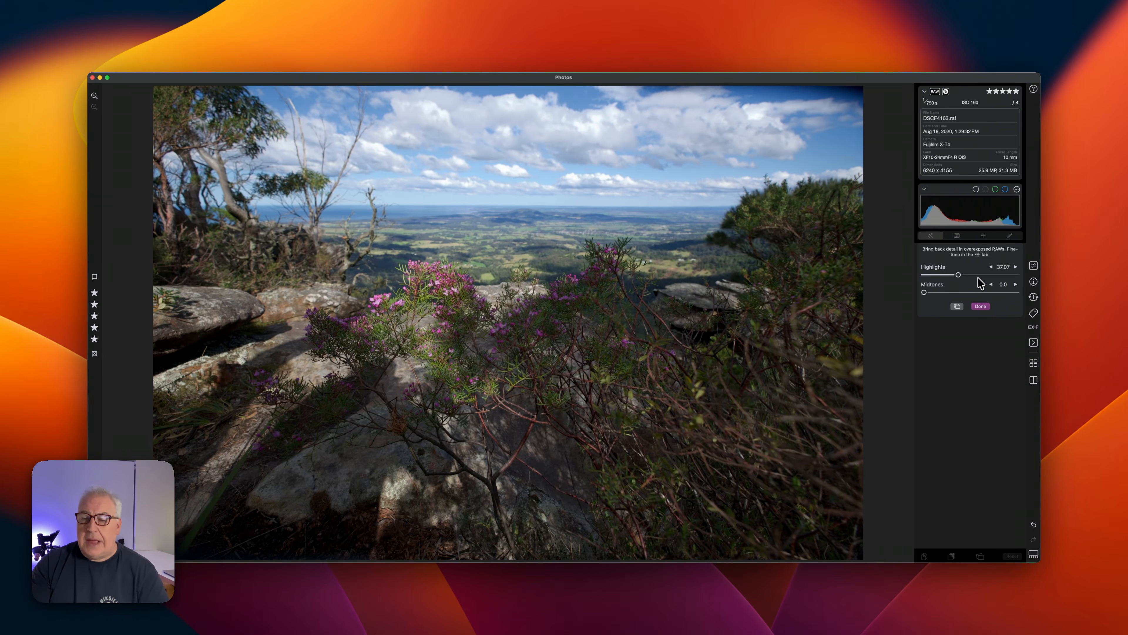
{"action": "left_click", "coordinate": [984, 306]}
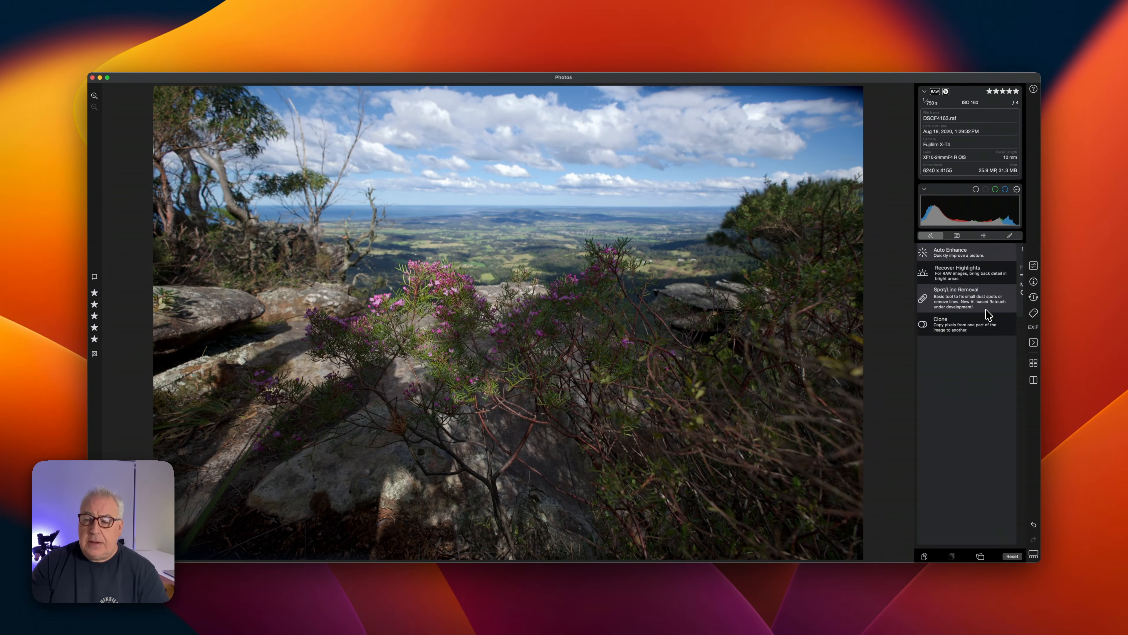
Step: Hide and reshow the editing controls, and fine-tune the Tone adjustments to Highlights 0.8 and Blacks -0.11
{"action": "left_click", "coordinate": [1033, 267]}
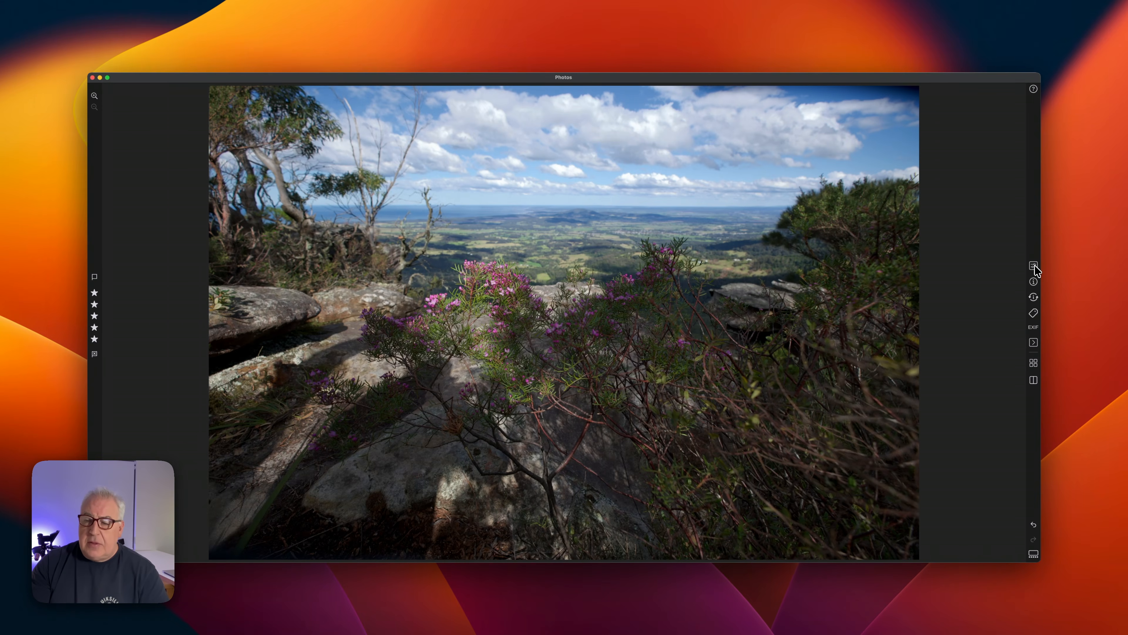
{"action": "left_click", "coordinate": [1034, 267]}
{"action": "left_click", "coordinate": [983, 235]}
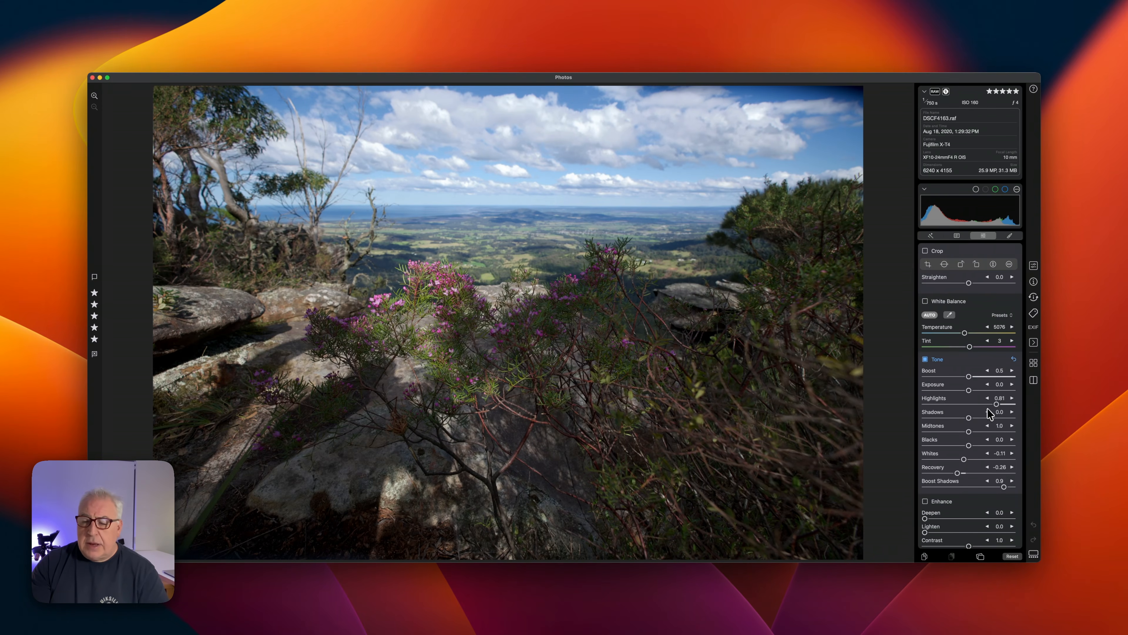
{"action": "left_click_drag", "start_coordinate": [999, 410], "coordinate": [998, 408]}
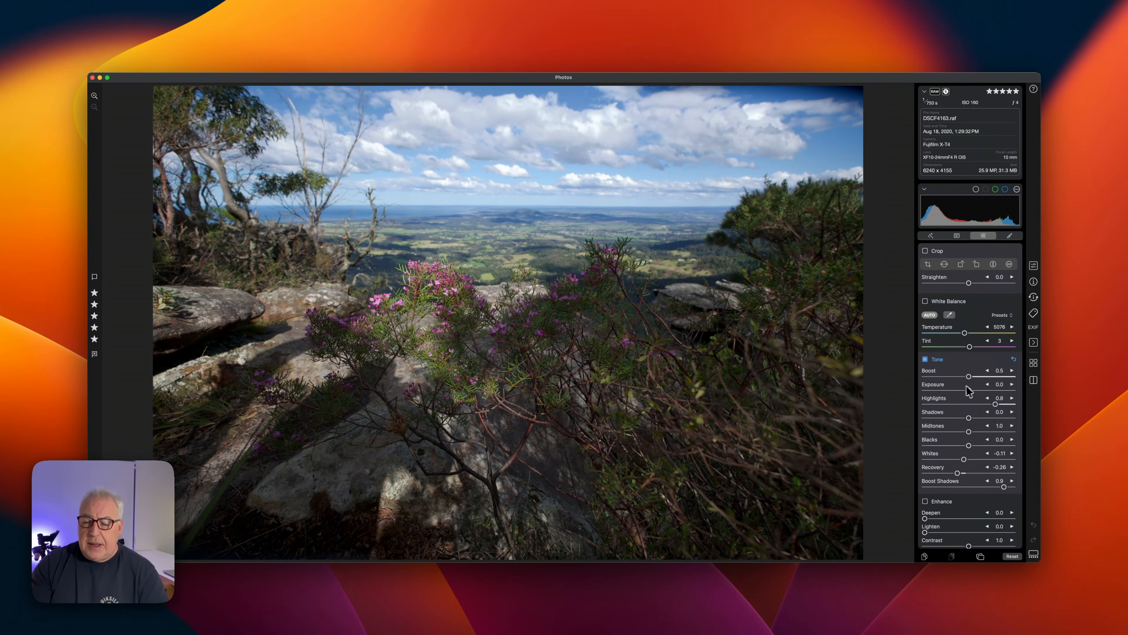
{"action": "left_click_drag", "start_coordinate": [970, 445], "coordinate": [965, 446]}
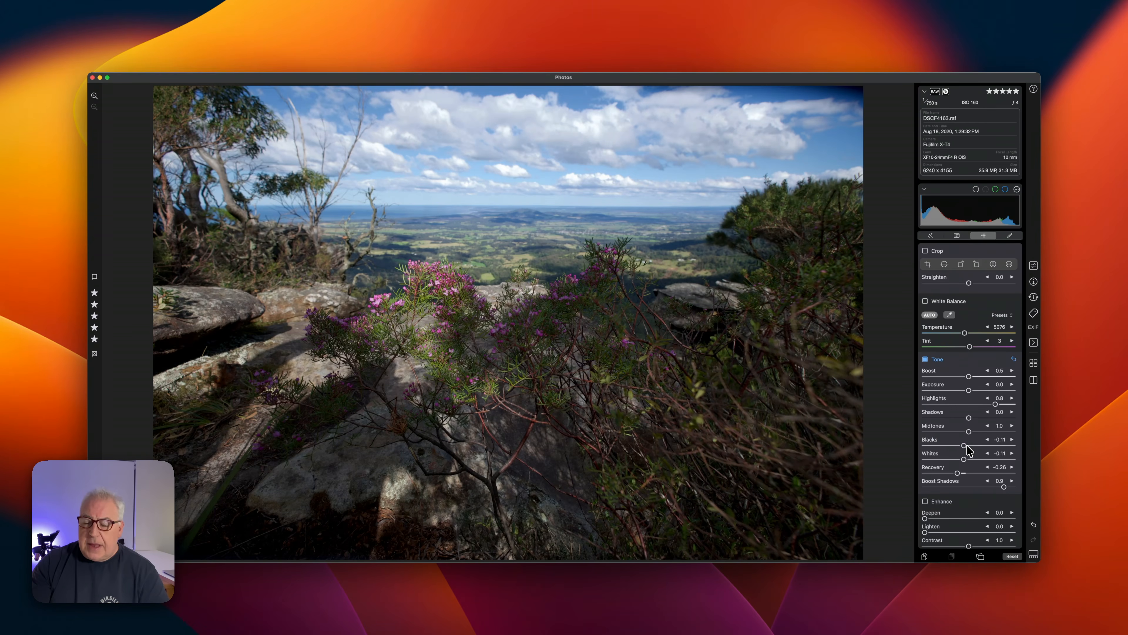
Step: Apply Auto Enhance to DSCF4163.raf at an intensity of 1.01
{"action": "left_click", "coordinate": [930, 236]}
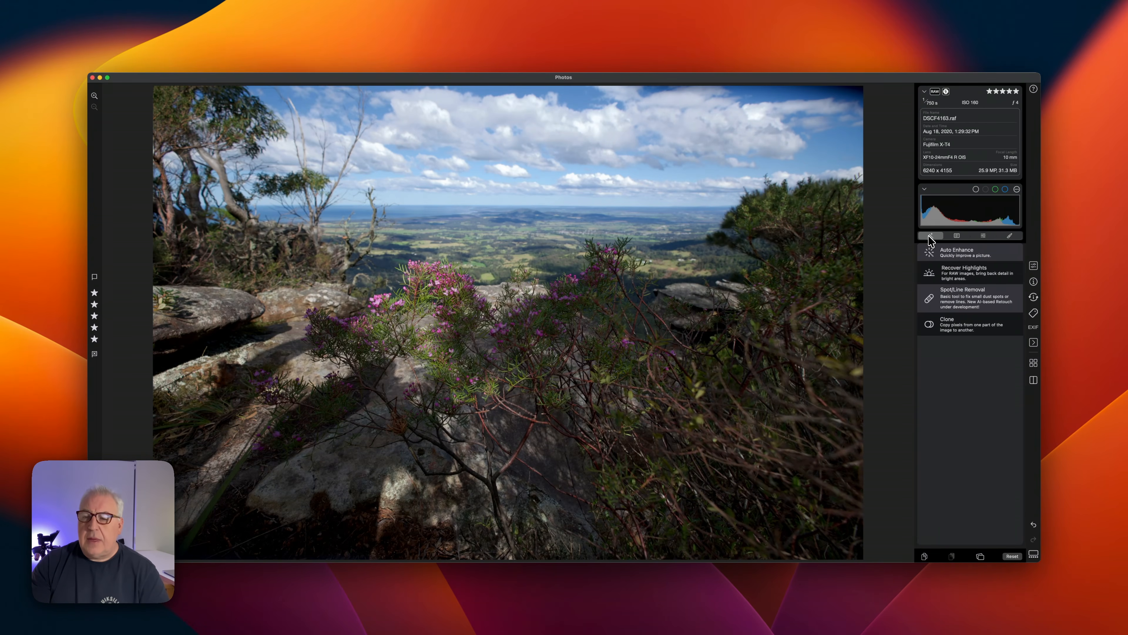
{"action": "left_click", "coordinate": [950, 253]}
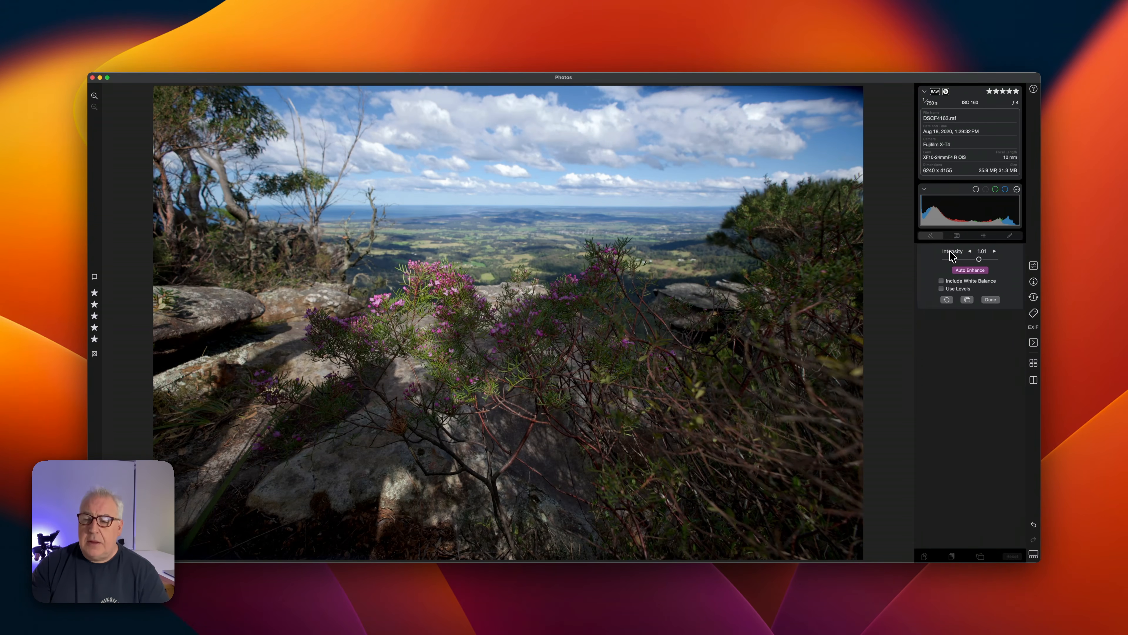
{"action": "left_click", "coordinate": [981, 271]}
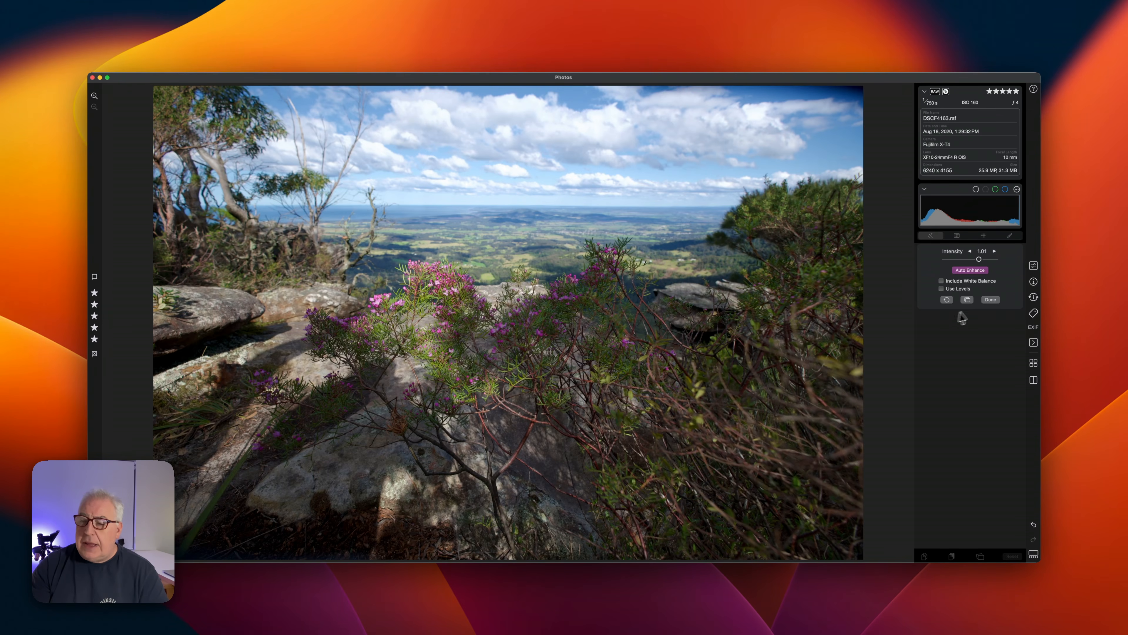
{"action": "left_click", "coordinate": [991, 301]}
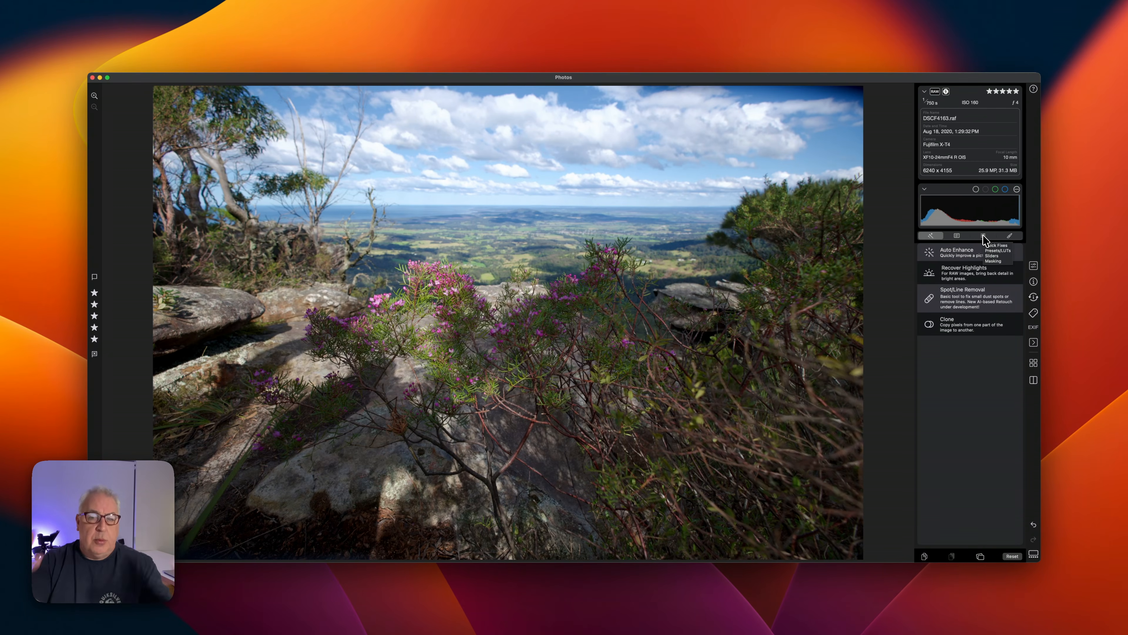
{"action": "left_click", "coordinate": [973, 297]}
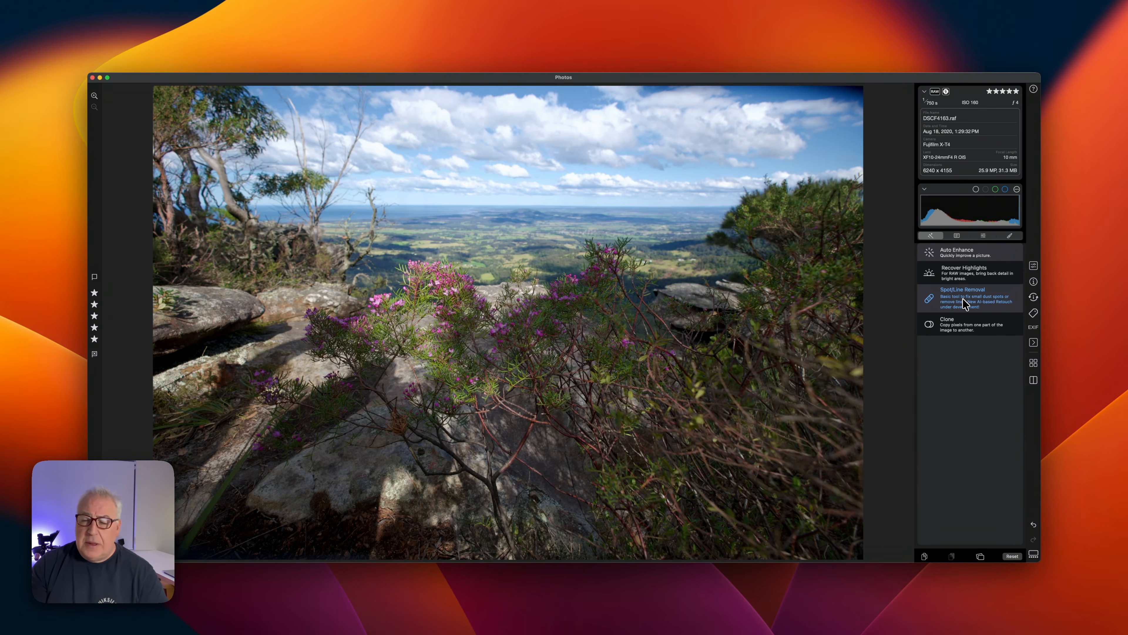
{"action": "left_click", "coordinate": [955, 269]}
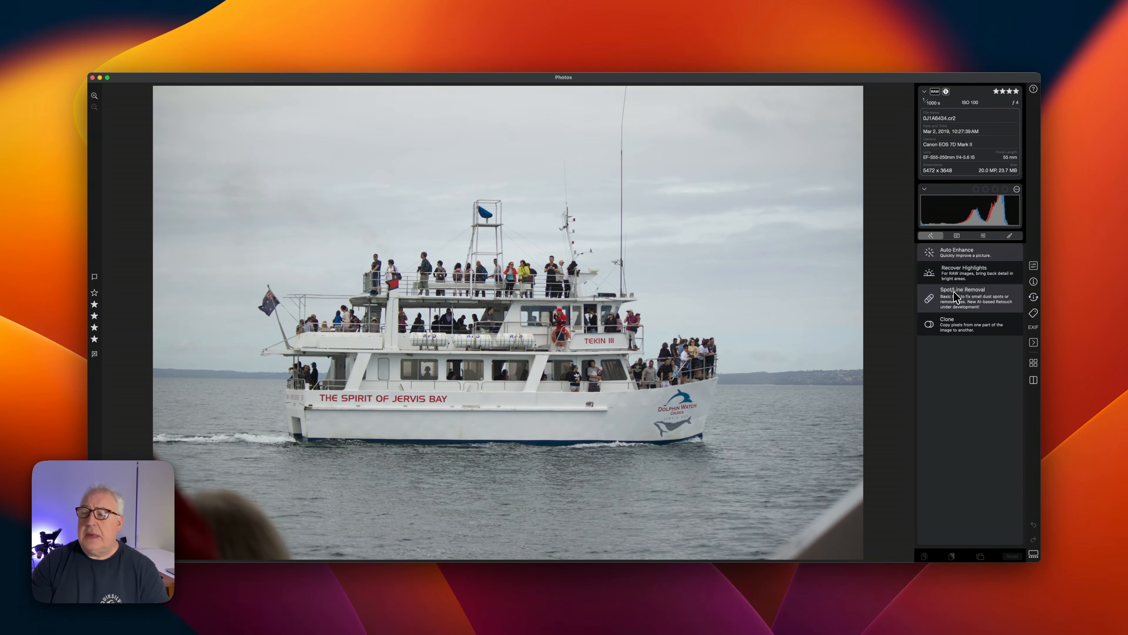
Step: Add an AI Subject Mask named "Boat" to the ferry photo and reduce the mask brush size
{"action": "left_click", "coordinate": [1010, 236]}
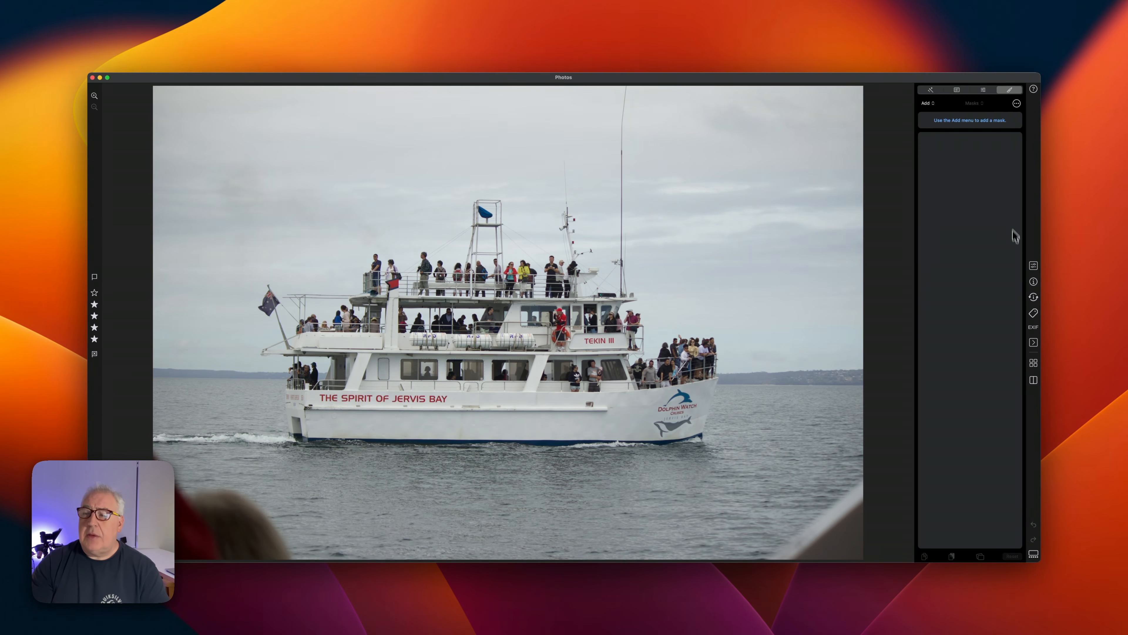
{"action": "left_click", "coordinate": [932, 104]}
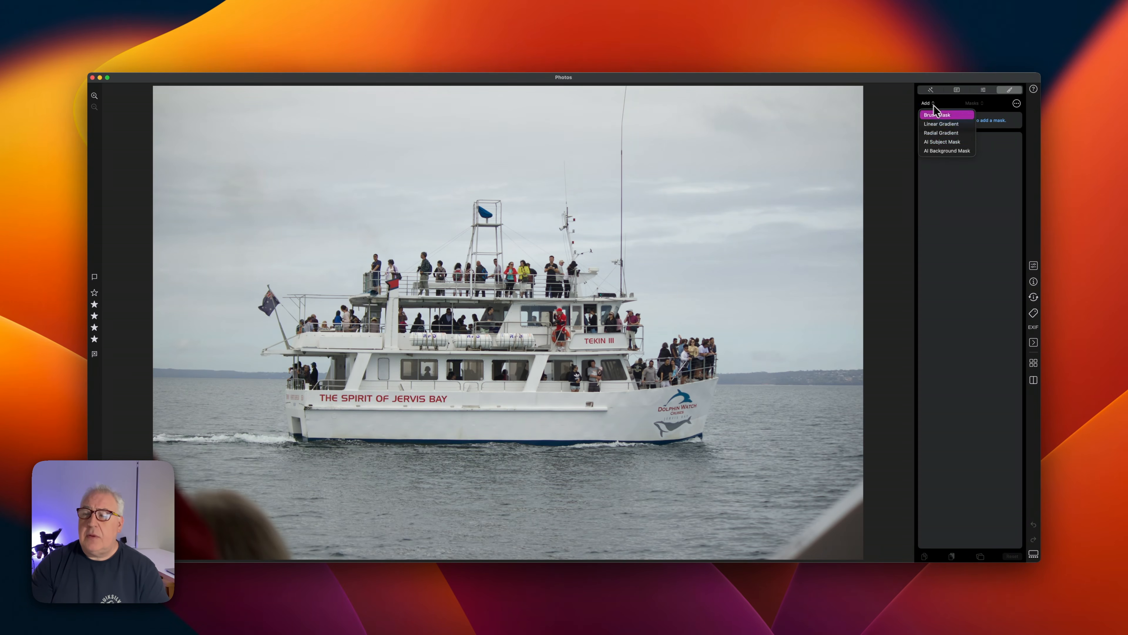
{"action": "left_click", "coordinate": [948, 142]}
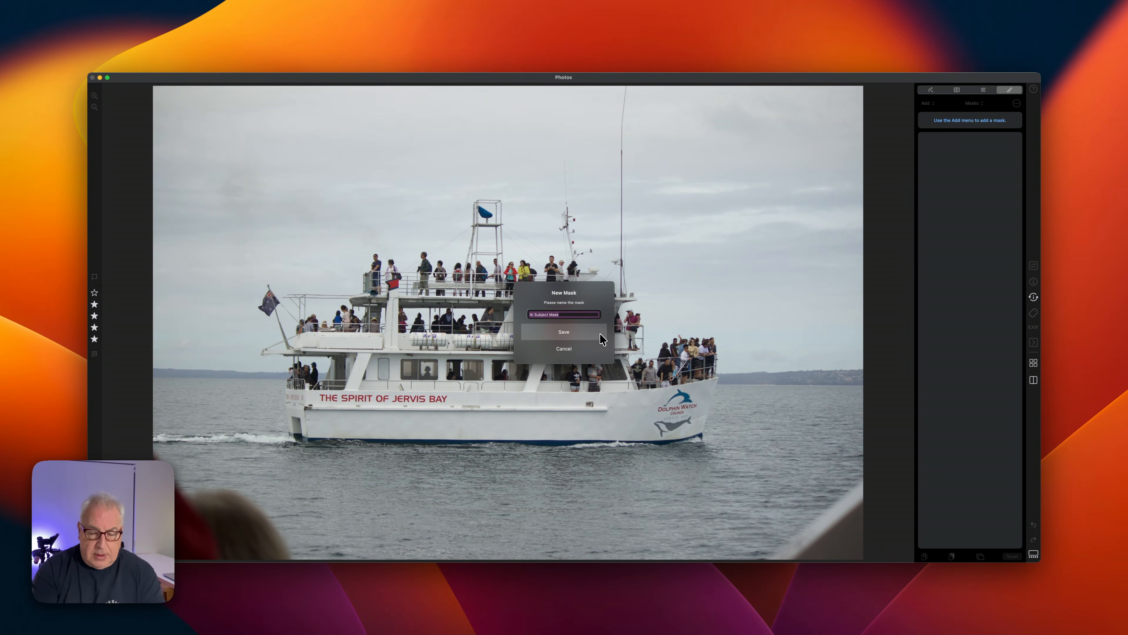
{"action": "type", "text": "Boat"}
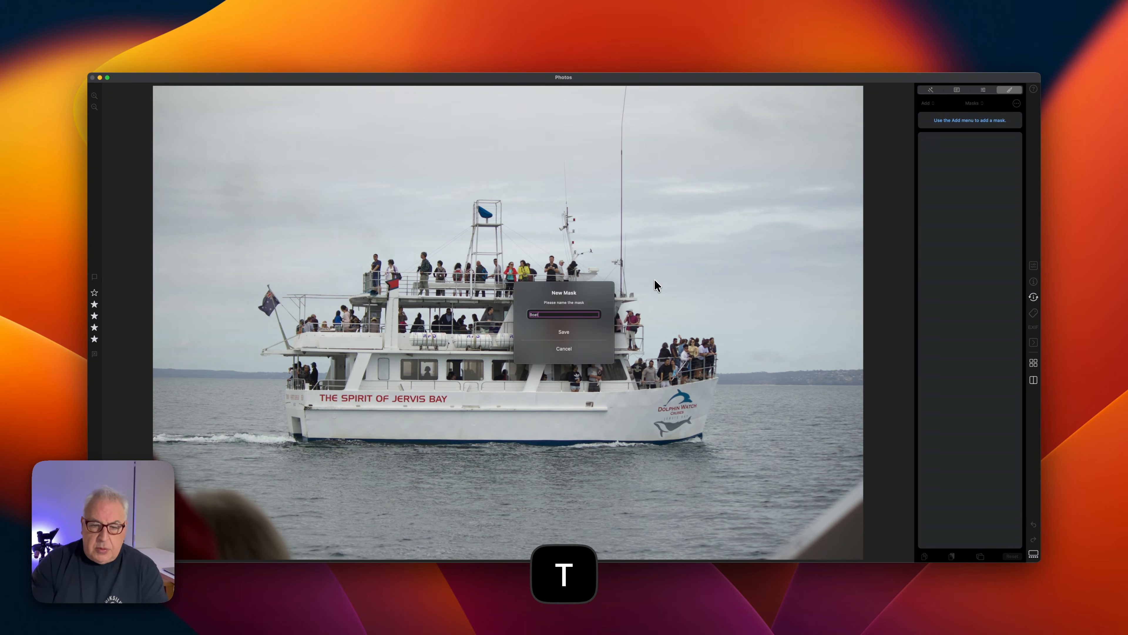
{"action": "key", "text": "Return"}
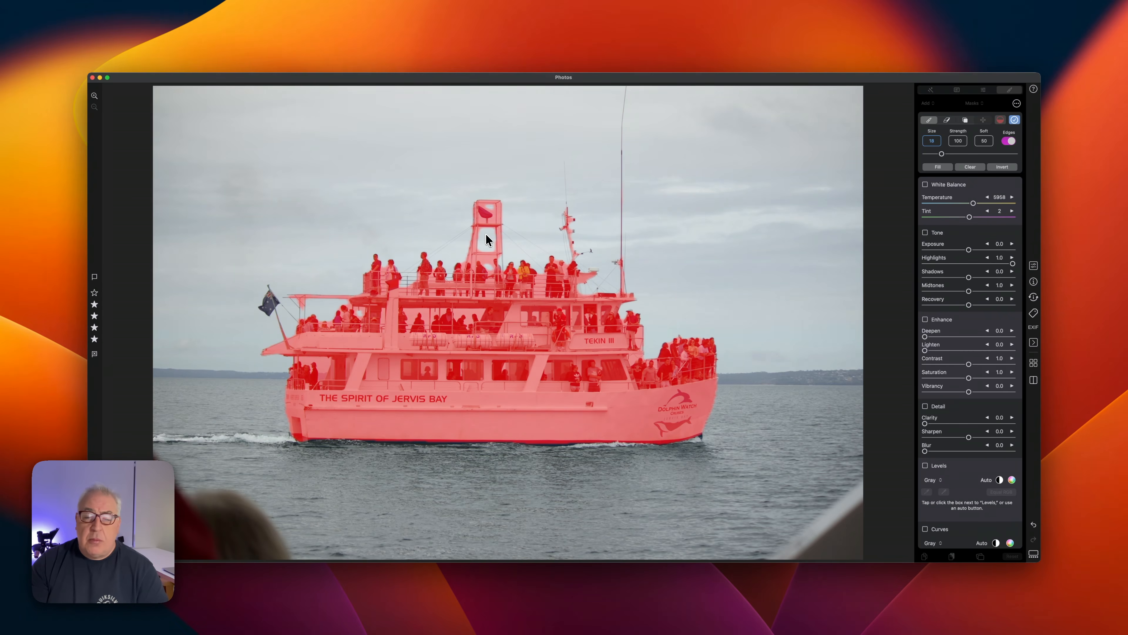
{"action": "key", "text": "bracketleft"}
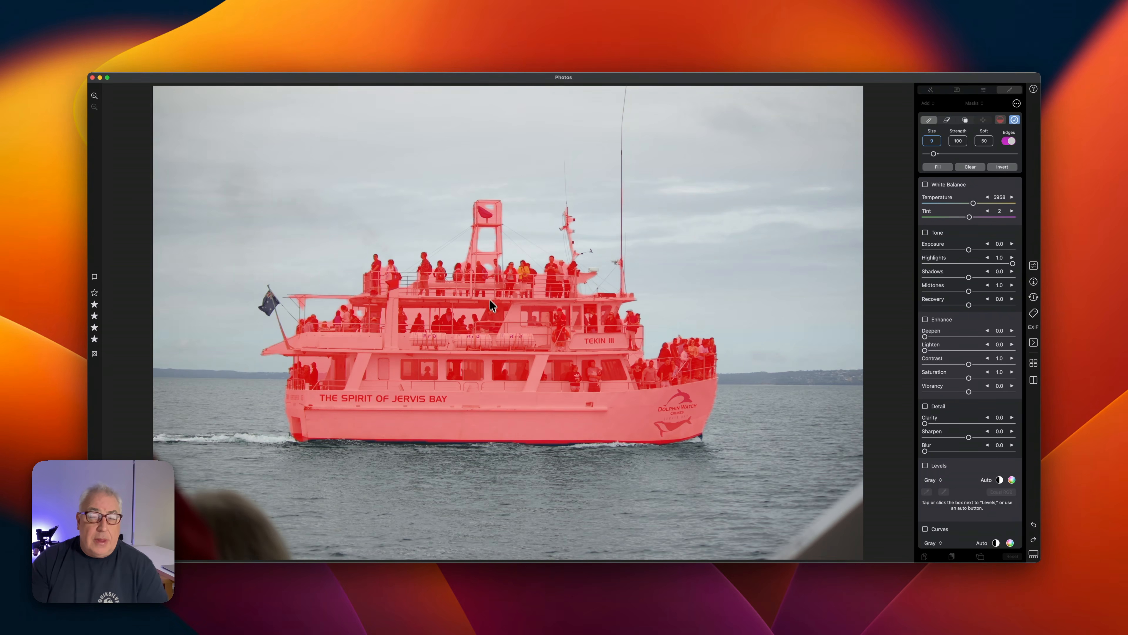